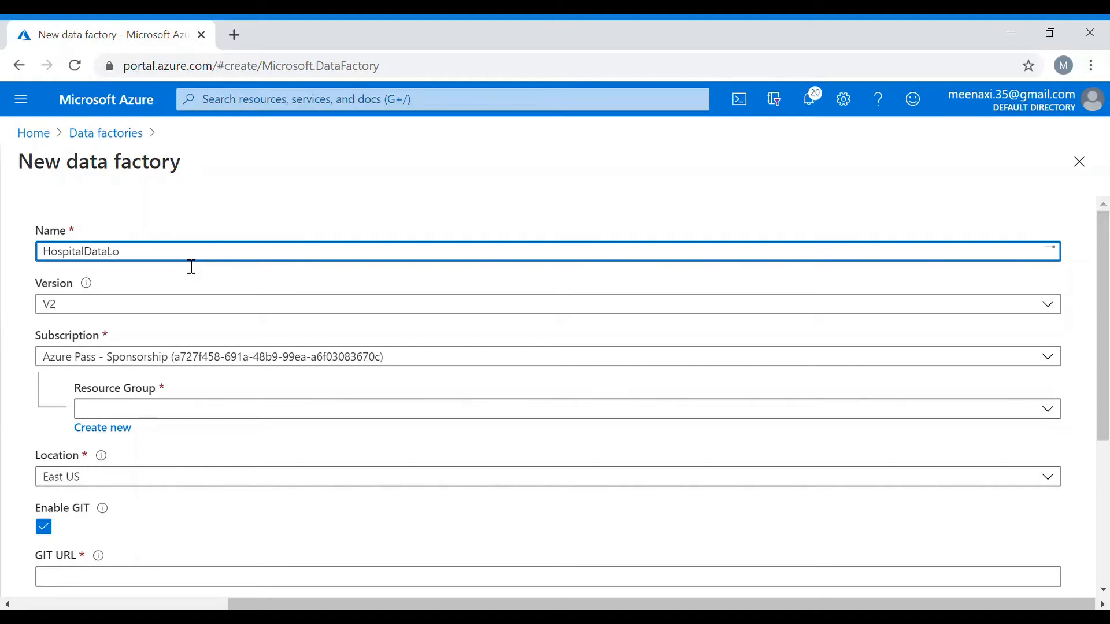
Assign the HospitalDataLoad data factory to the demoresourcegroup resource group, turn off GIT, and create it
left_click(183, 408)
left_click(193, 477)
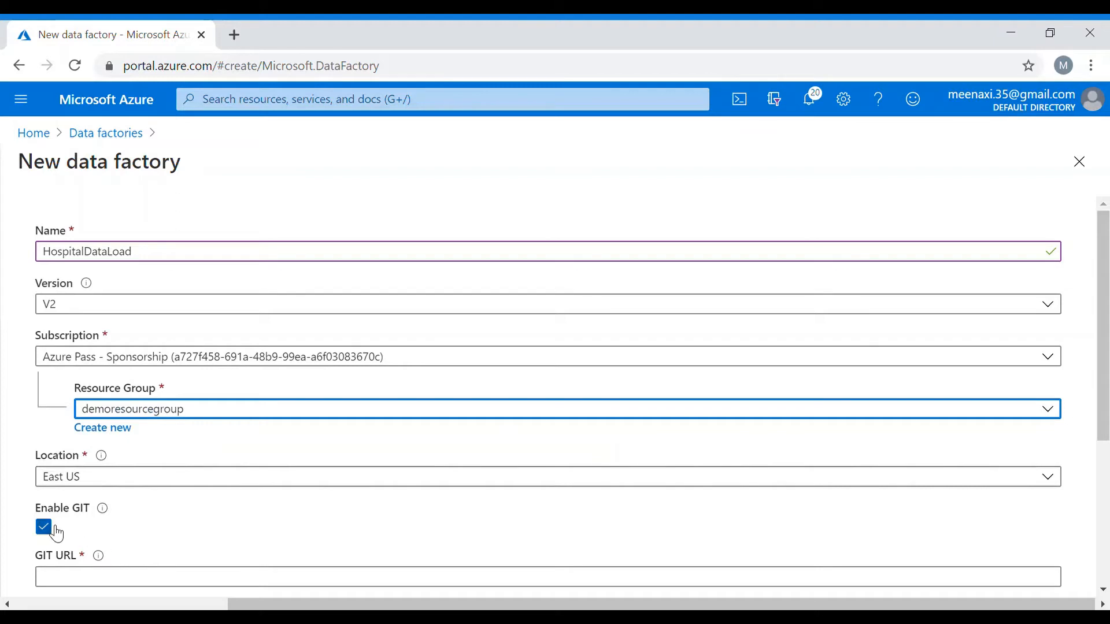
left_click(54, 530)
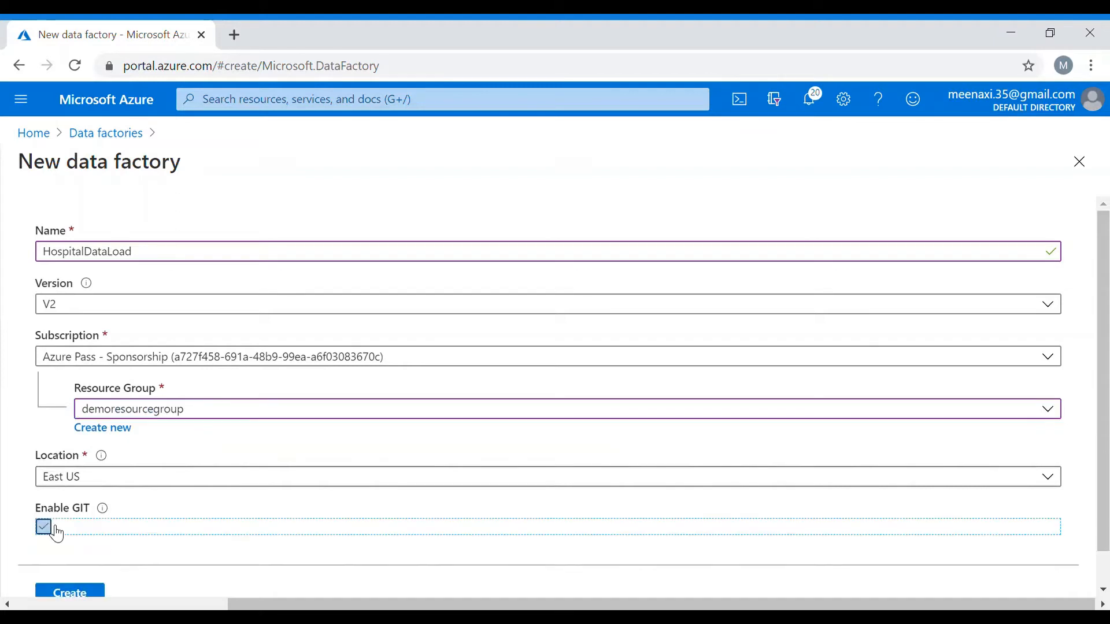
left_click(88, 592)
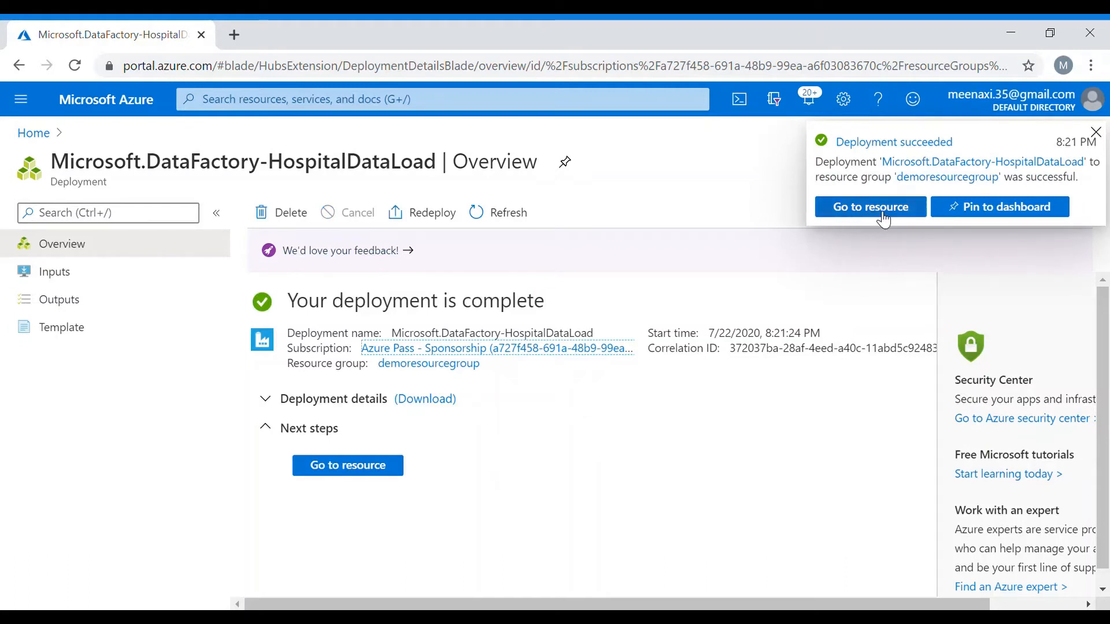
Launch Author & Monitor for the deployed data factory and name its copy data task HospitalData, continuing to the source stage
left_click(883, 218)
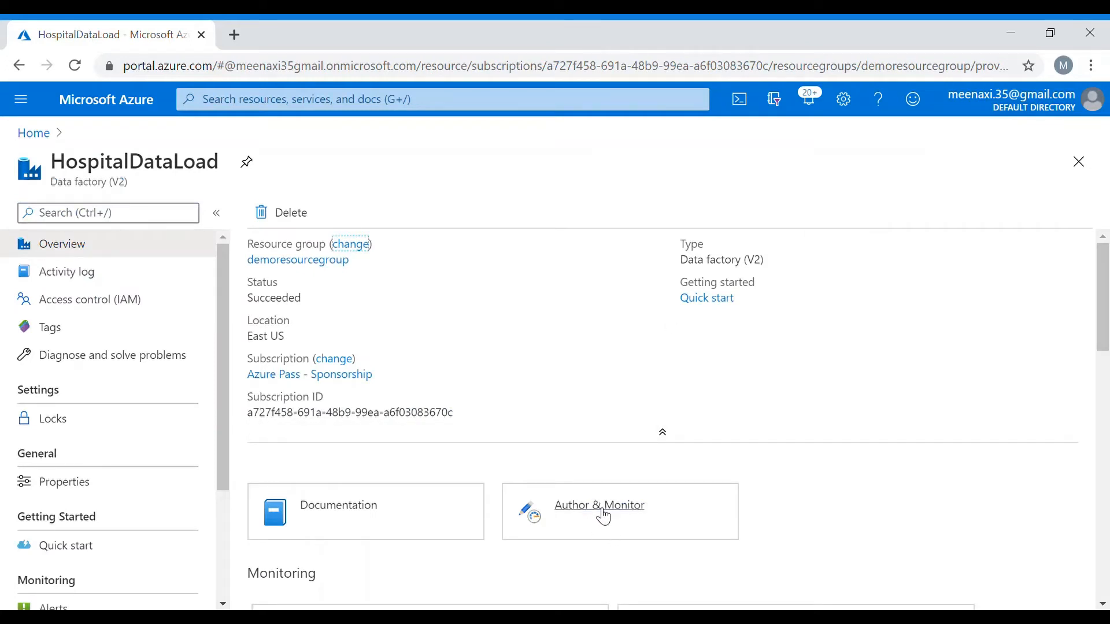
left_click(601, 506)
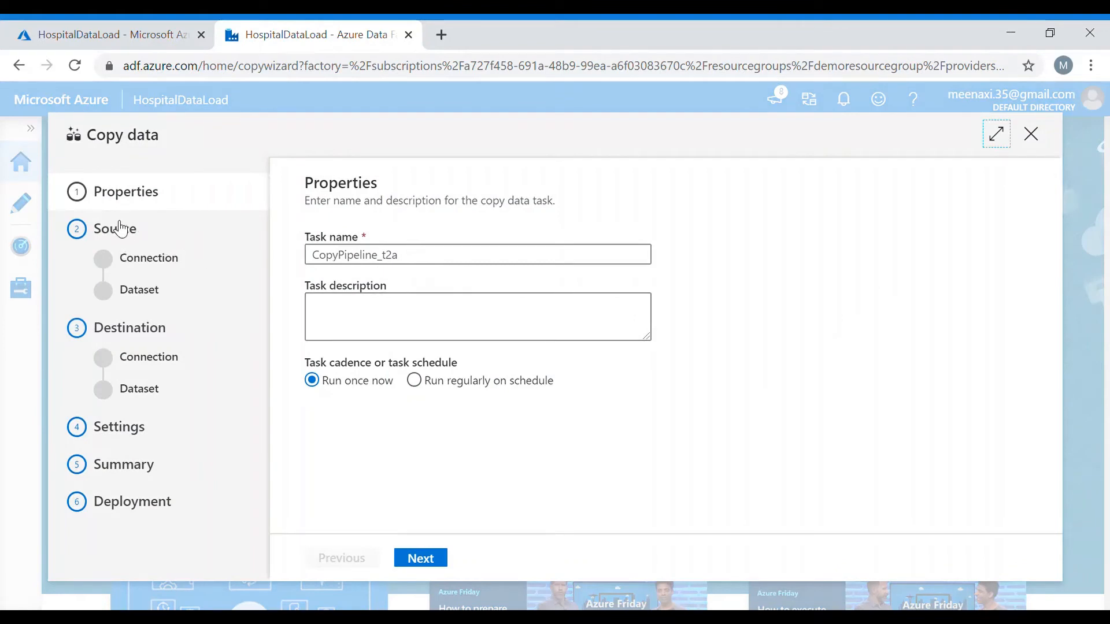
left_click(429, 263)
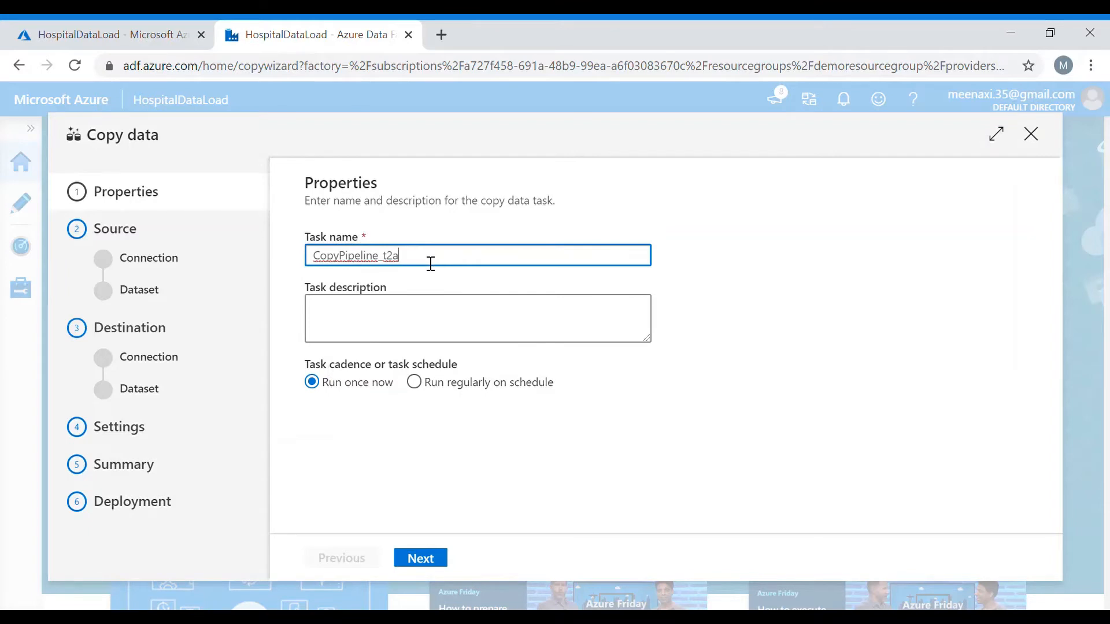
key("BackSpace")
key("BackSpace")
key("BackSpace")
key("BackSpace")
key("BackSpace")
key("BackSpace")
key("BackSpace")
key("BackSpace")
key("BackSpace")
type("HospitalData")
left_click(424, 567)
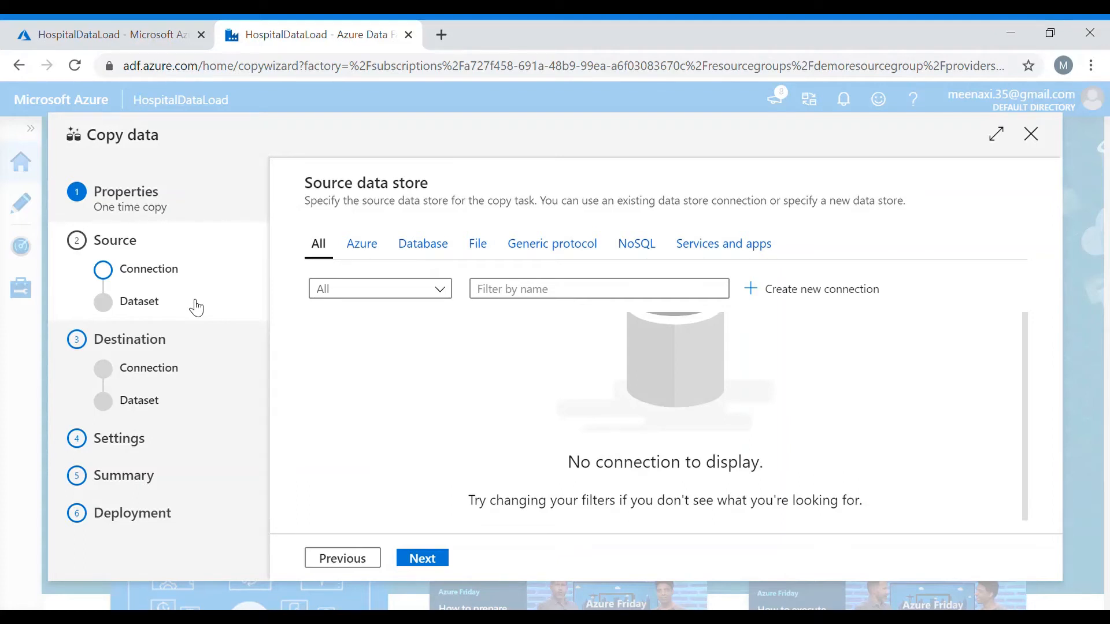
Open the Azure portal from azure.microsoft.com in a new browser tab and go to the Storage accounts service
left_click(441, 35)
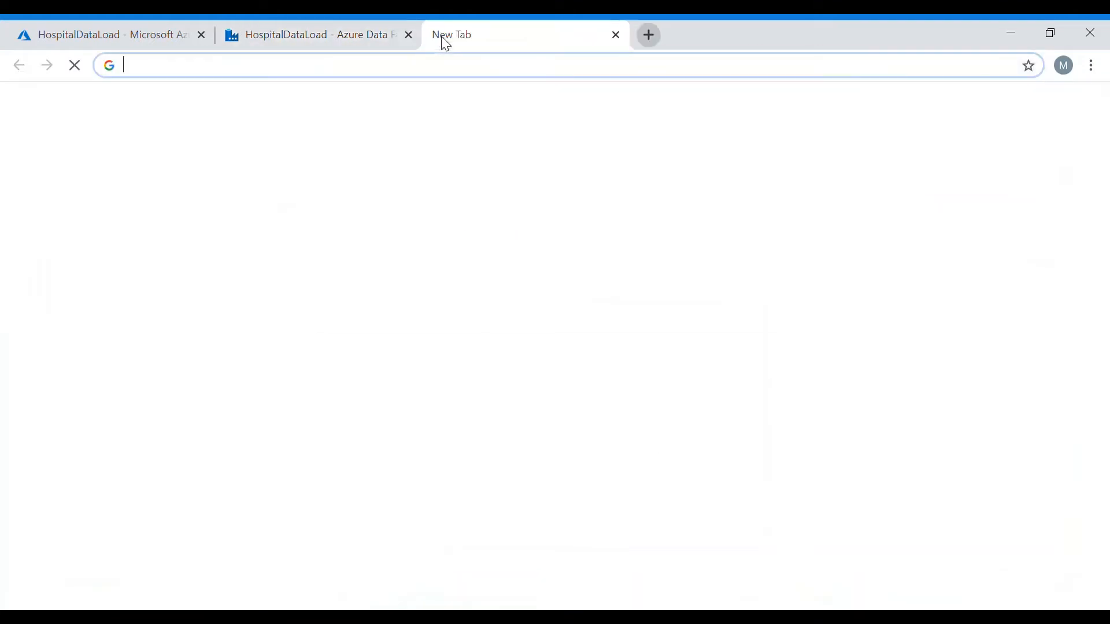
type("azure.microsoft.com")
key("Return")
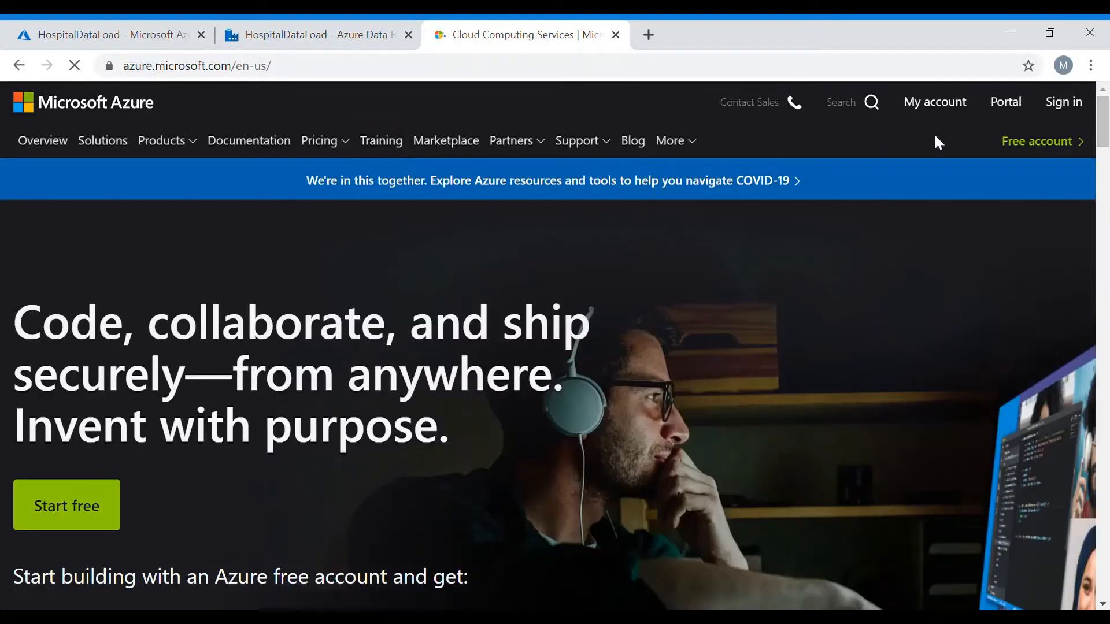
left_click(1016, 105)
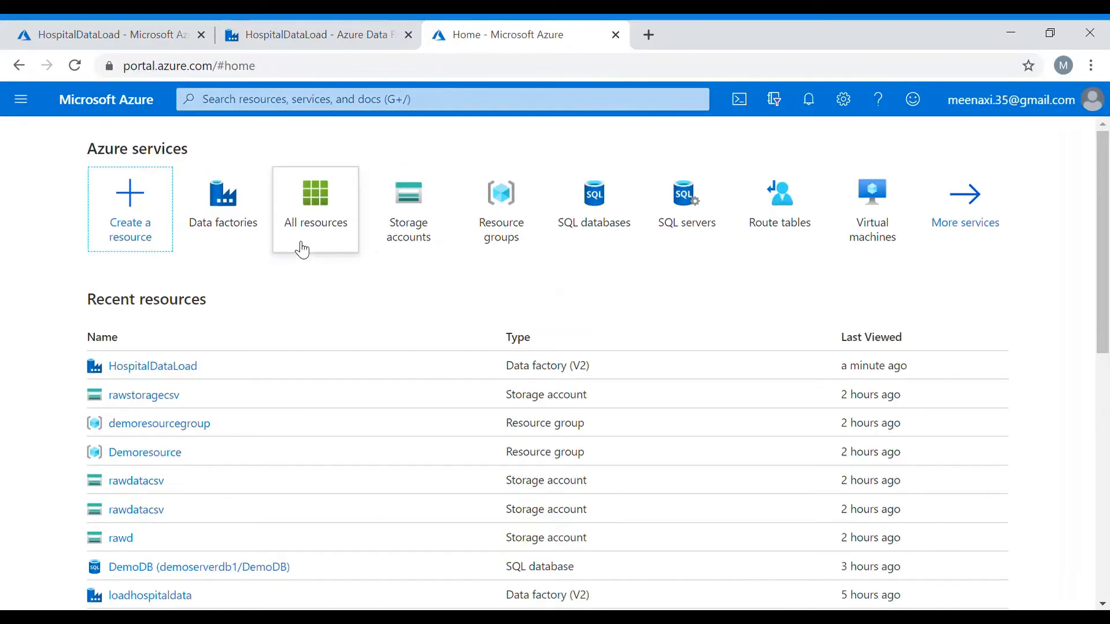
left_click(345, 110)
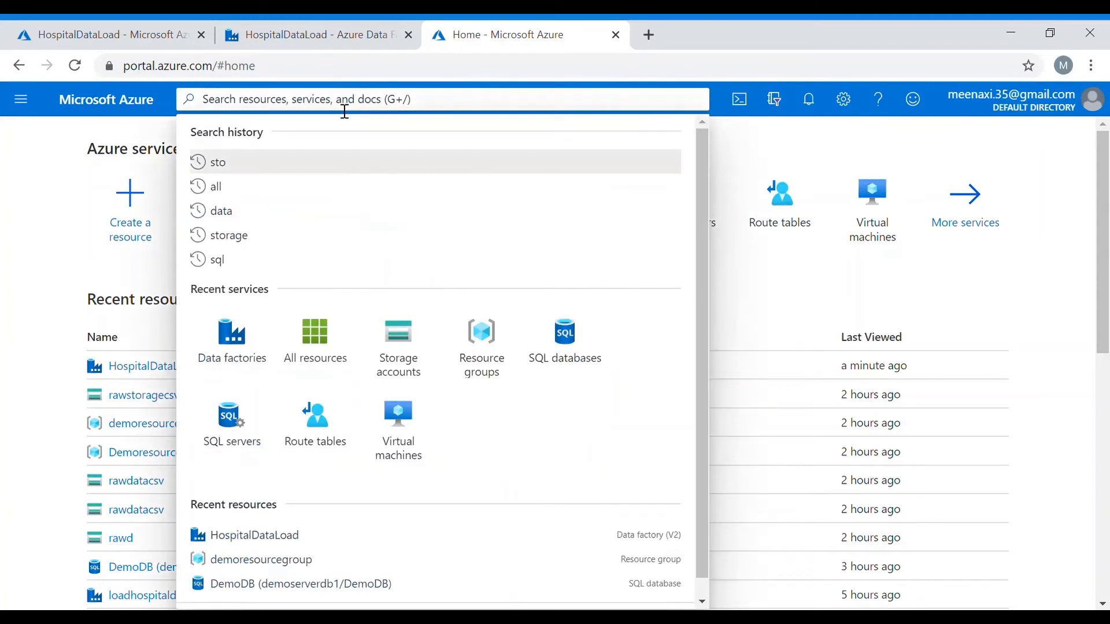
type("sto")
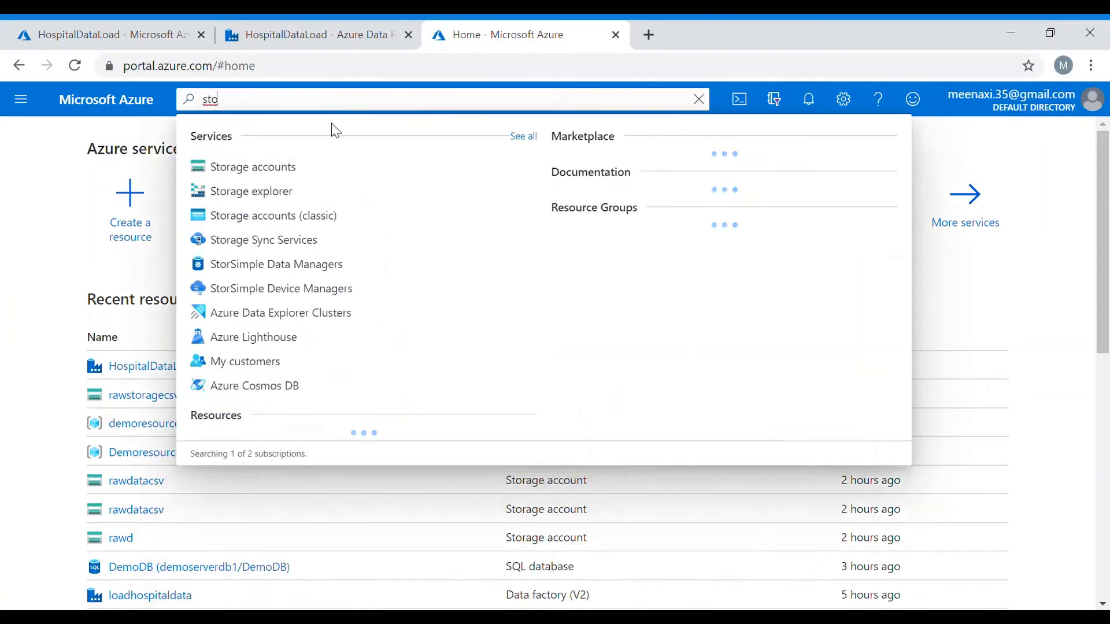
left_click(299, 171)
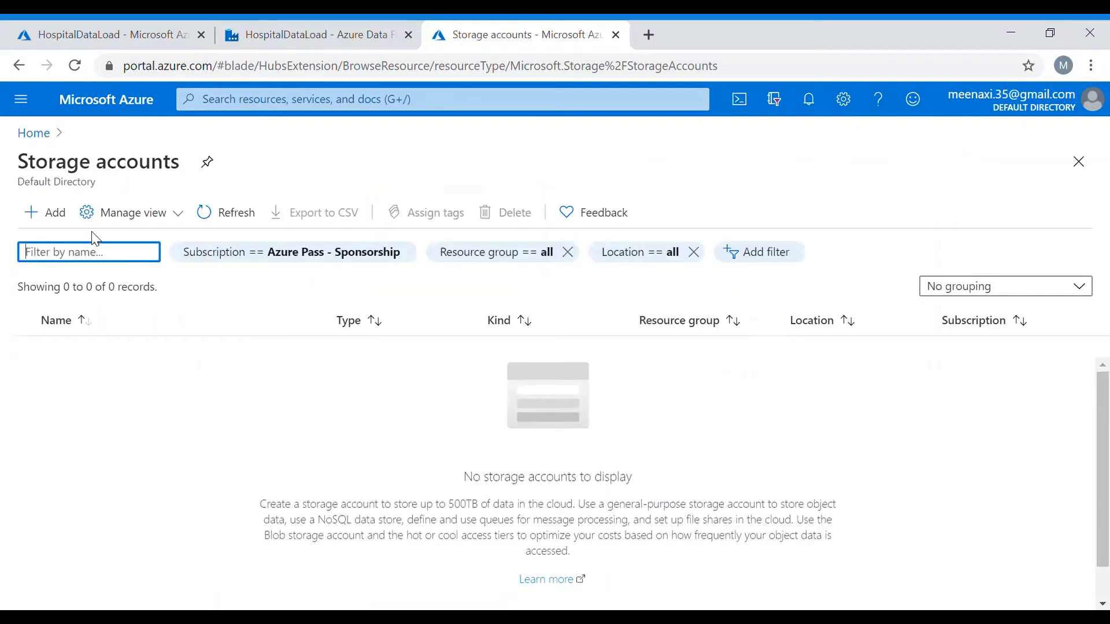
Start a new storage account and assign it to the demoresourcegroup resource group
left_click(43, 207)
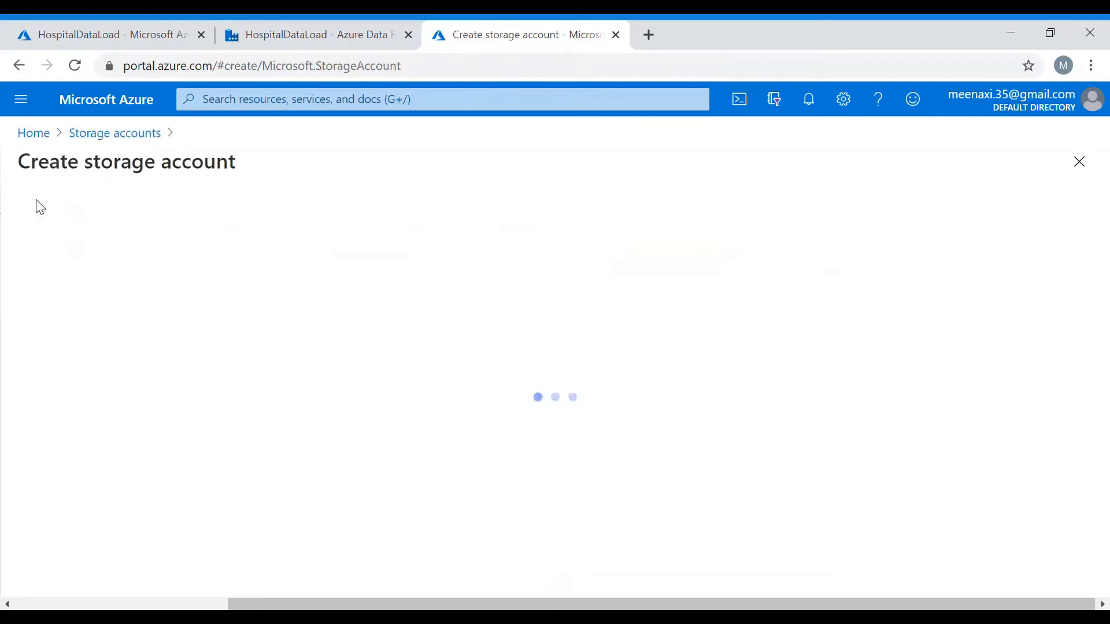
left_click(278, 455)
left_click(292, 519)
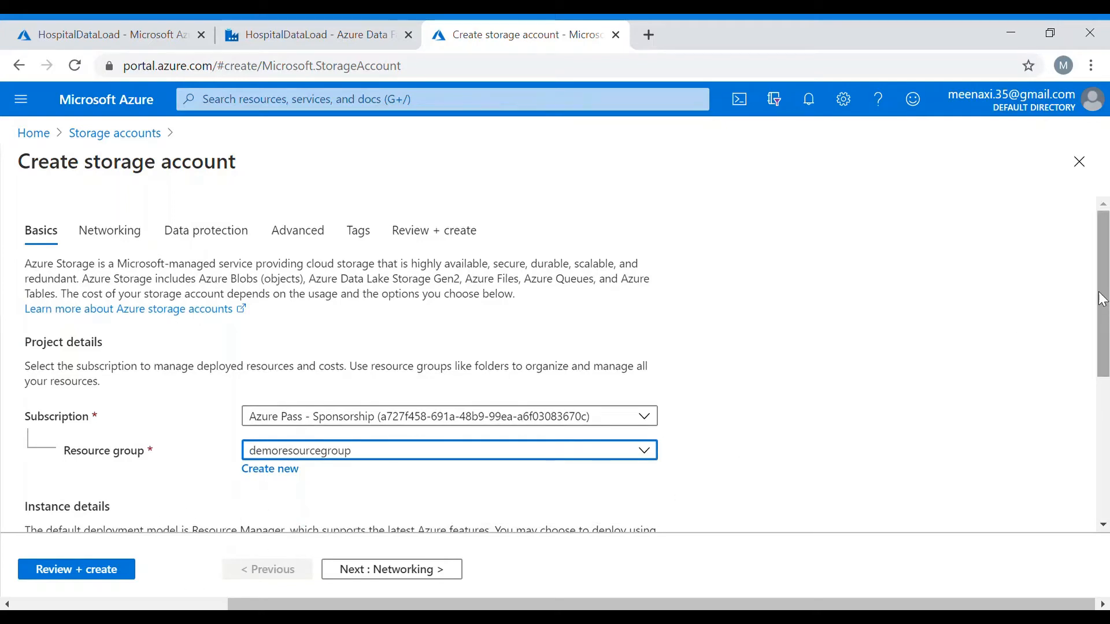
Name the storage account rawdatahospital and create it with the default instance settings
left_click_drag(1102, 299, 1102, 441)
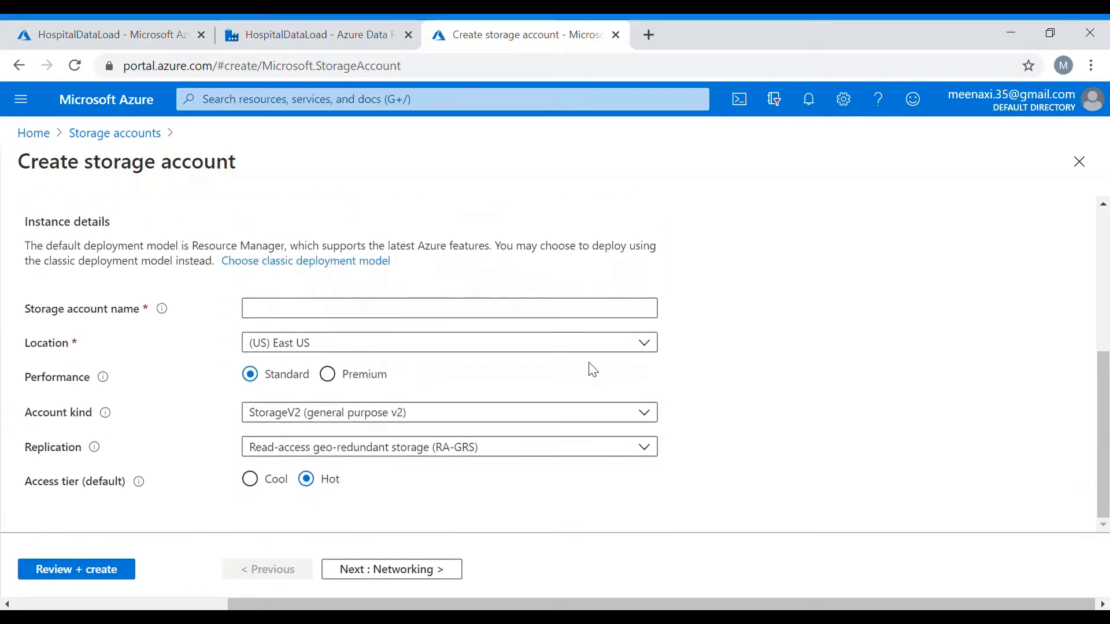
left_click(434, 316)
type("raw")
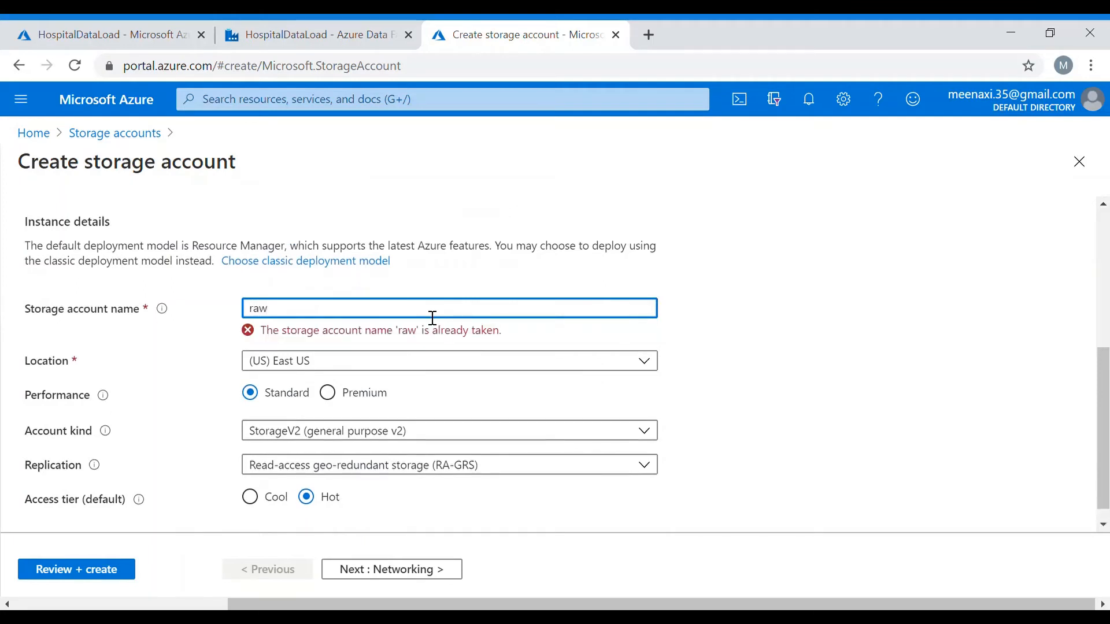
type("datafood")
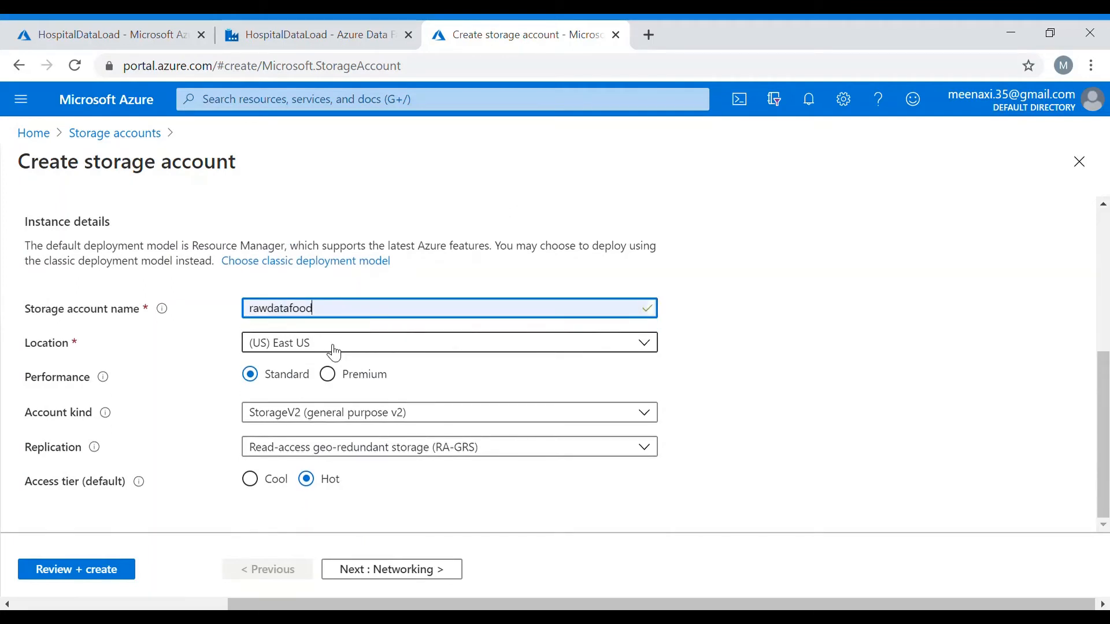
key("BackSpace")
key("BackSpace")
key("BackSpace")
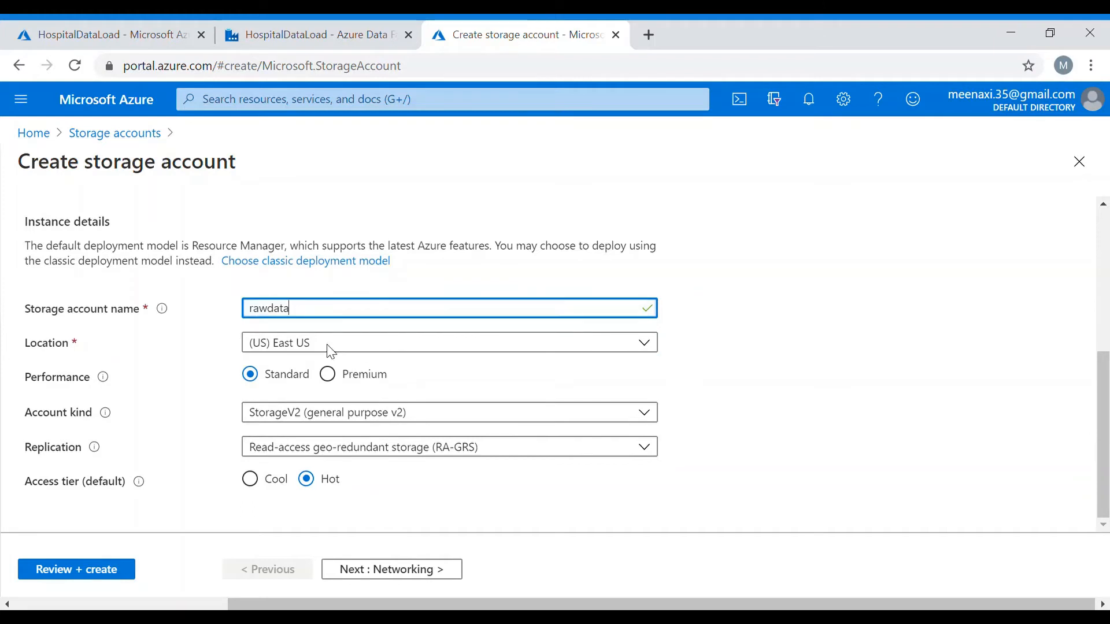
type("hospital")
left_click(119, 569)
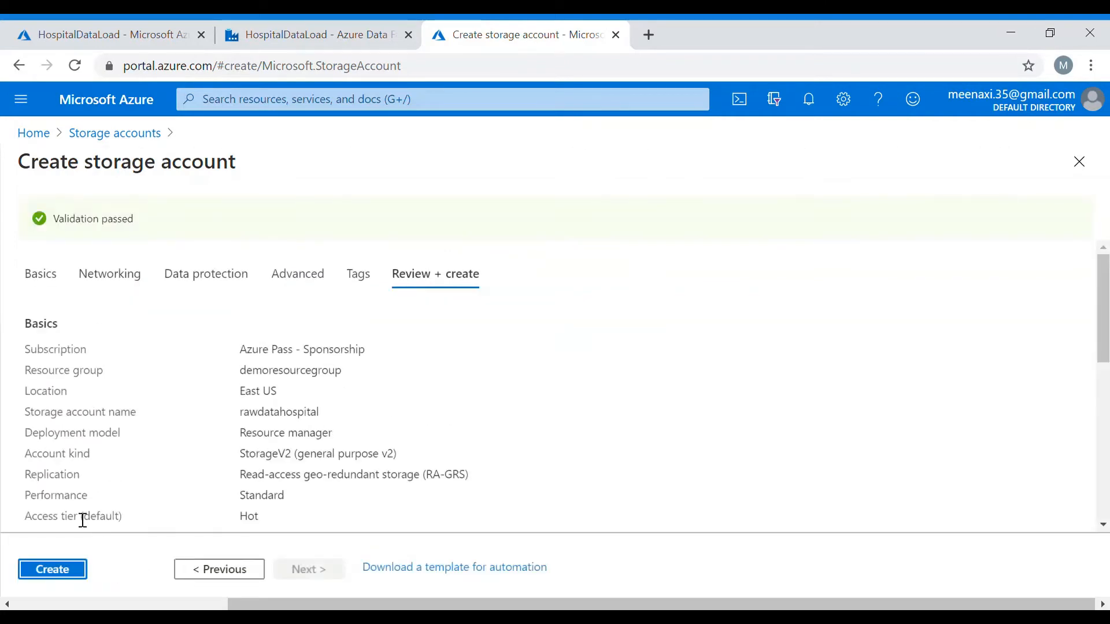
left_click(52, 571)
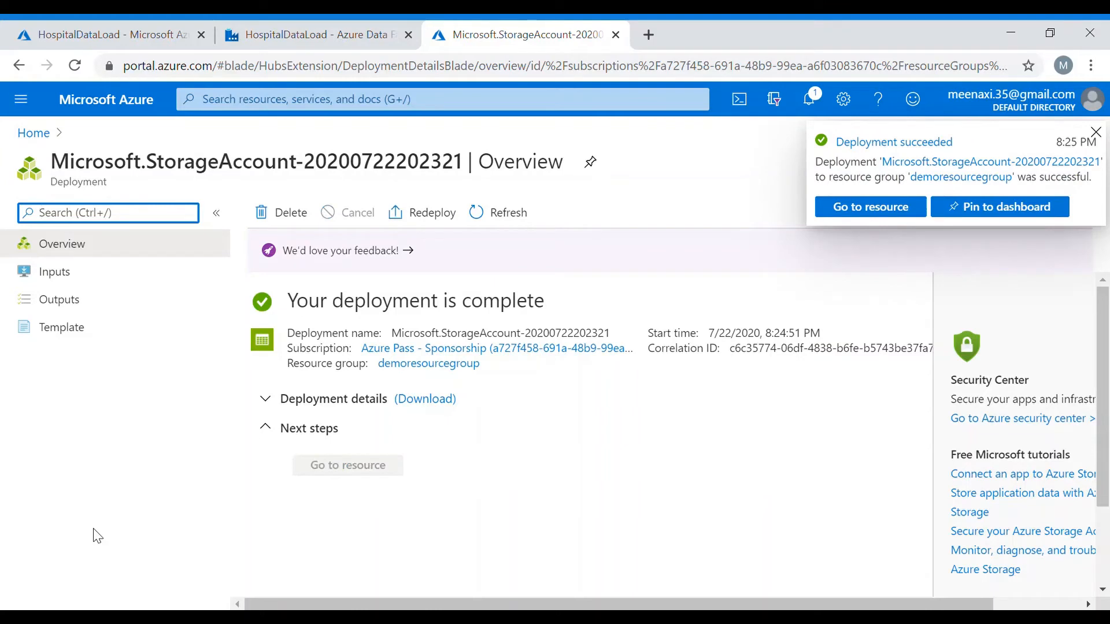
Create a private container named rawdatacnt in the deployed rawdatahospital storage account
left_click(868, 209)
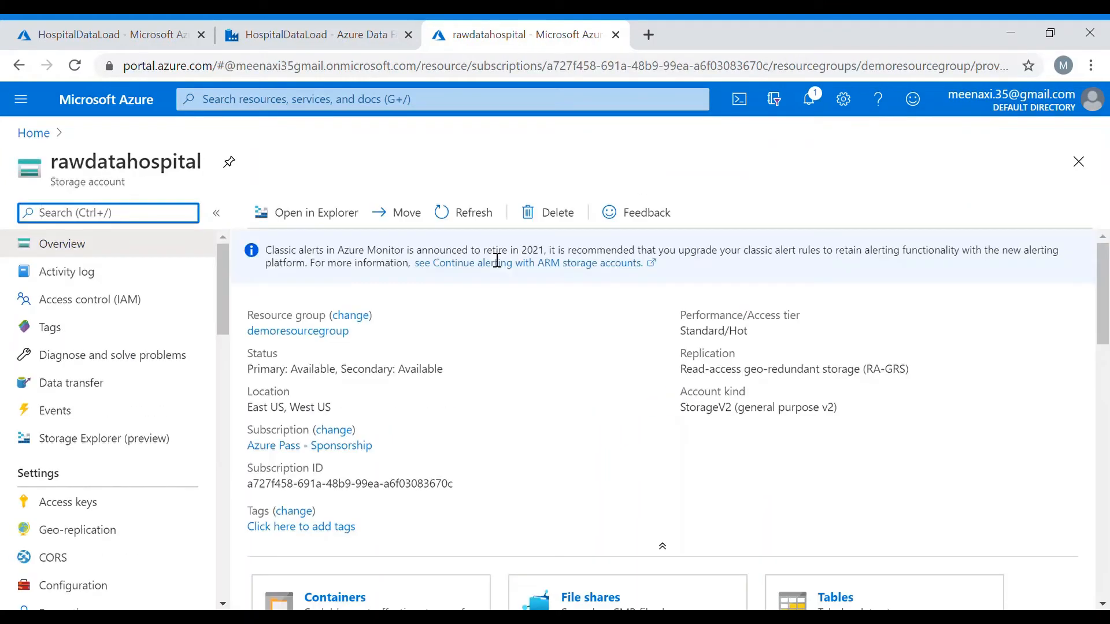
scroll(424, 503, "down", 3)
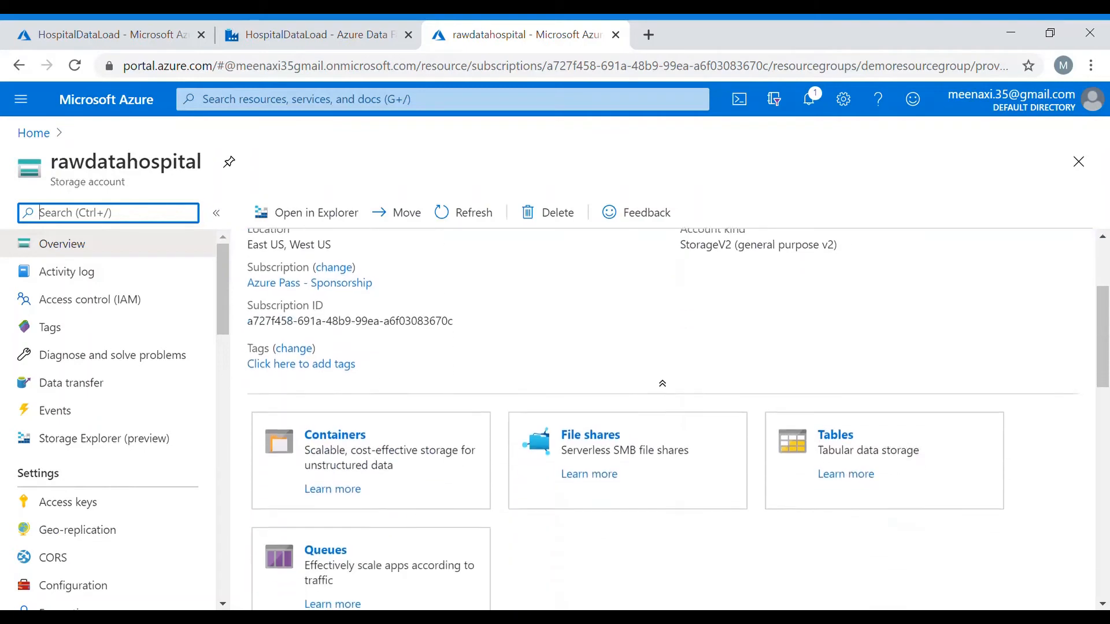
scroll(670, 416, "down", 1)
scroll(670, 416, "down", 1)
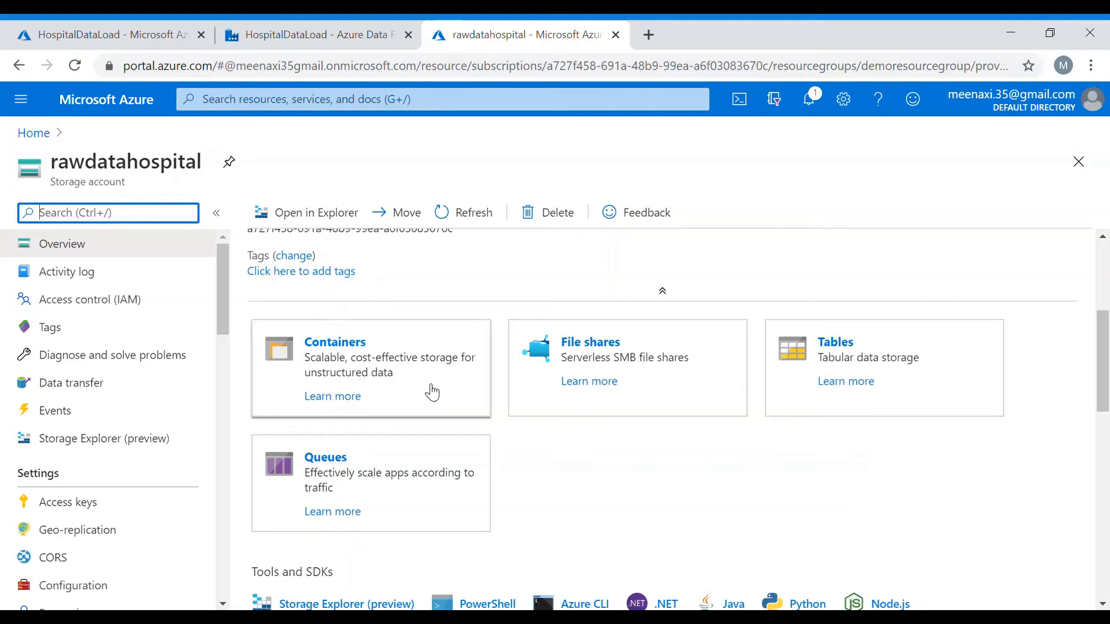
left_click(341, 345)
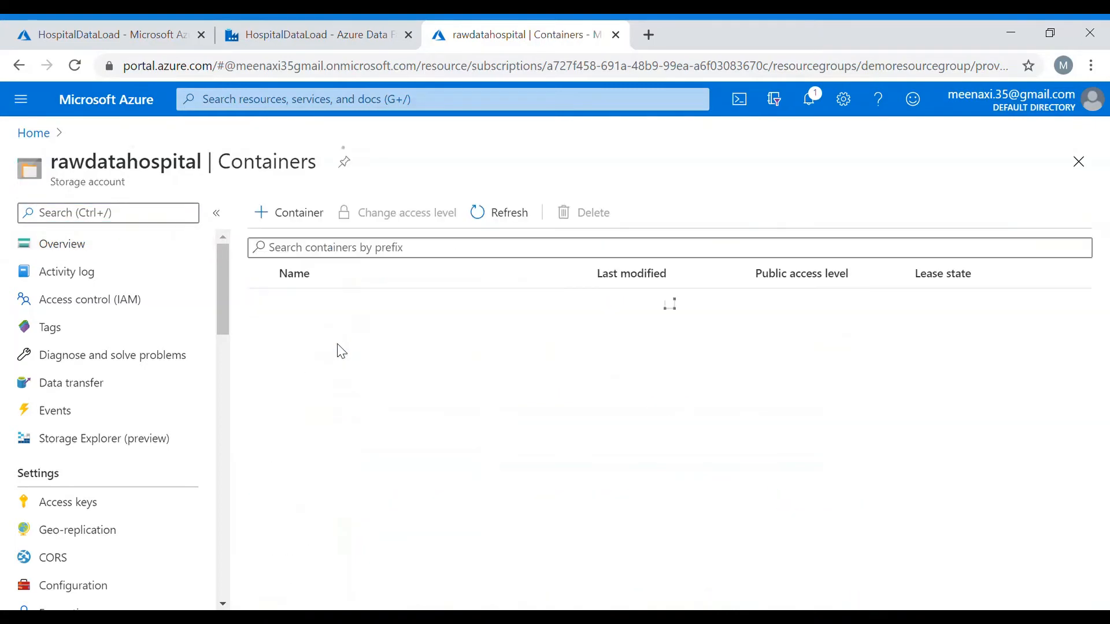
left_click(300, 214)
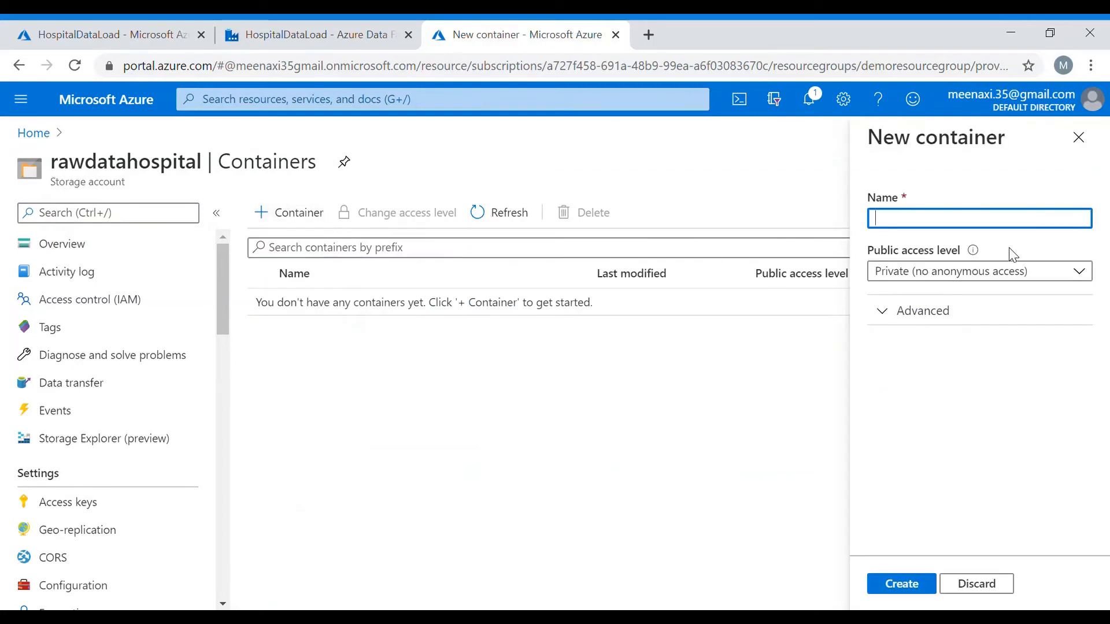
type("rawdatacnt")
left_click(903, 585)
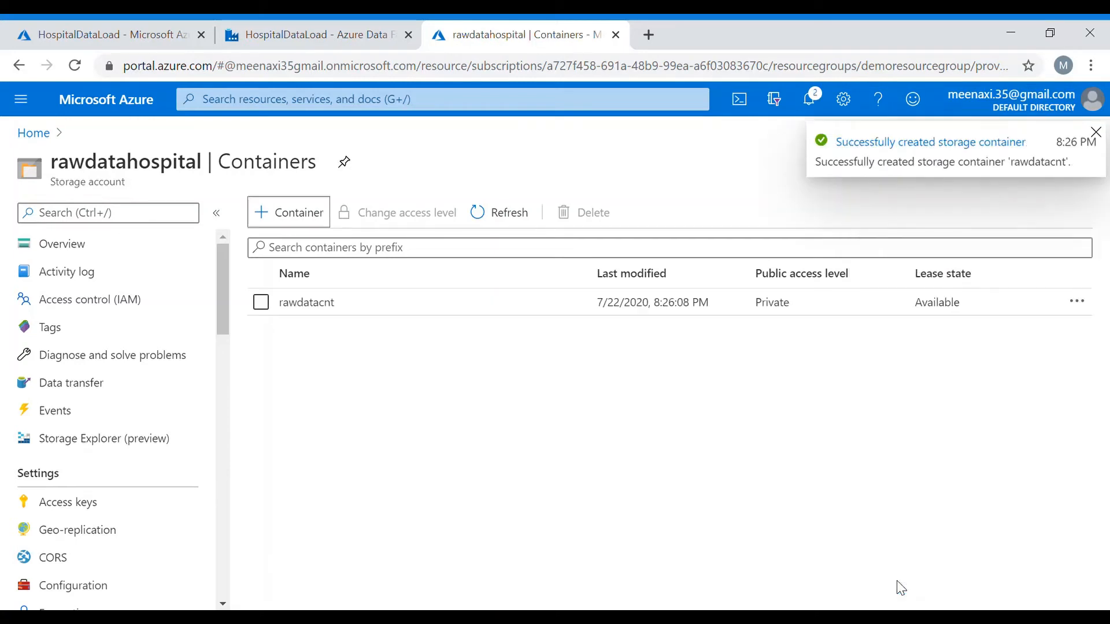
Upload the file Hospital.csv to the rawdatacnt container
left_click(301, 310)
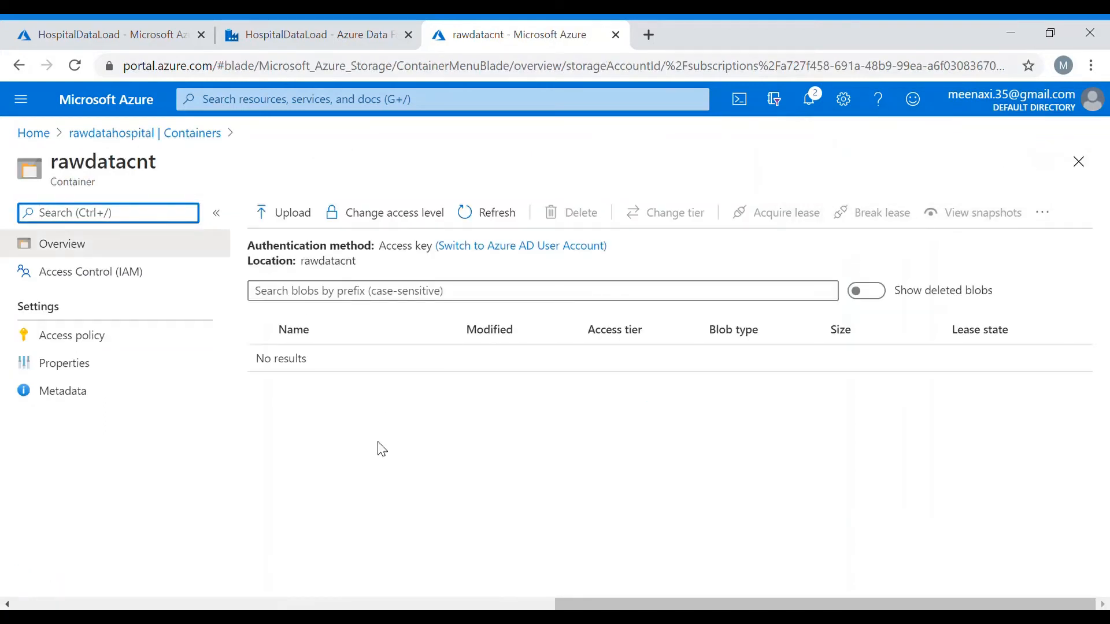
left_click(293, 223)
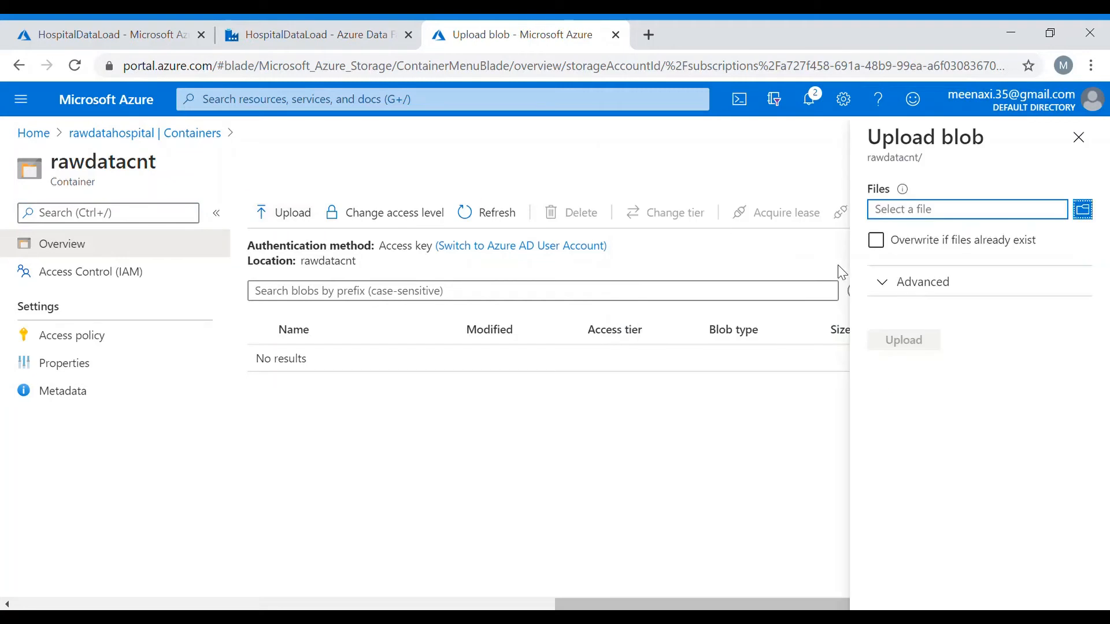
left_click(1082, 209)
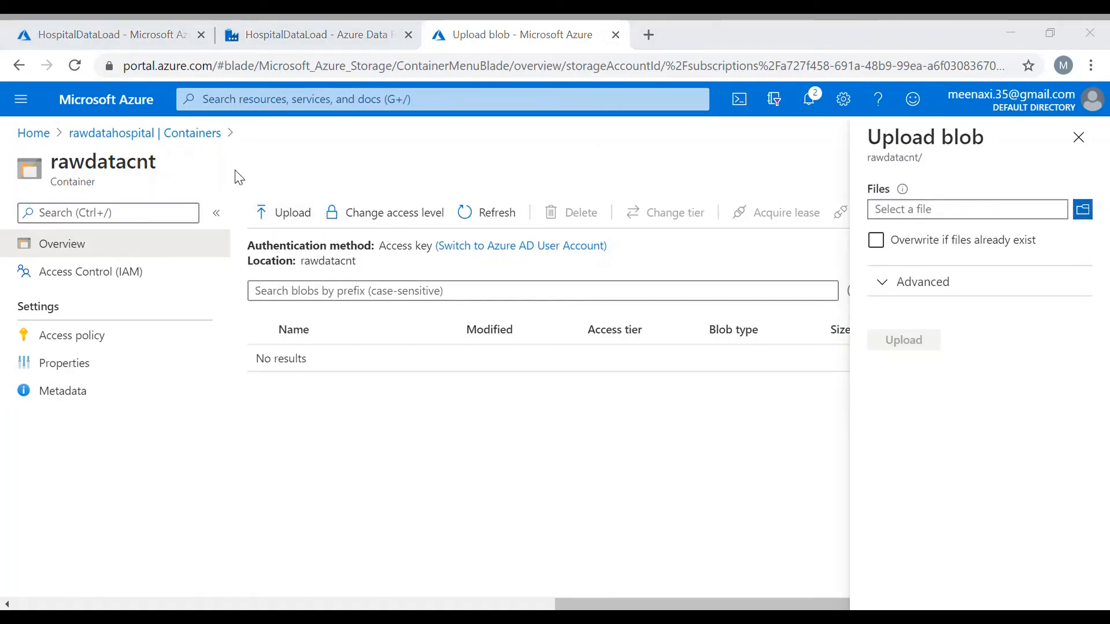
left_click(394, 408)
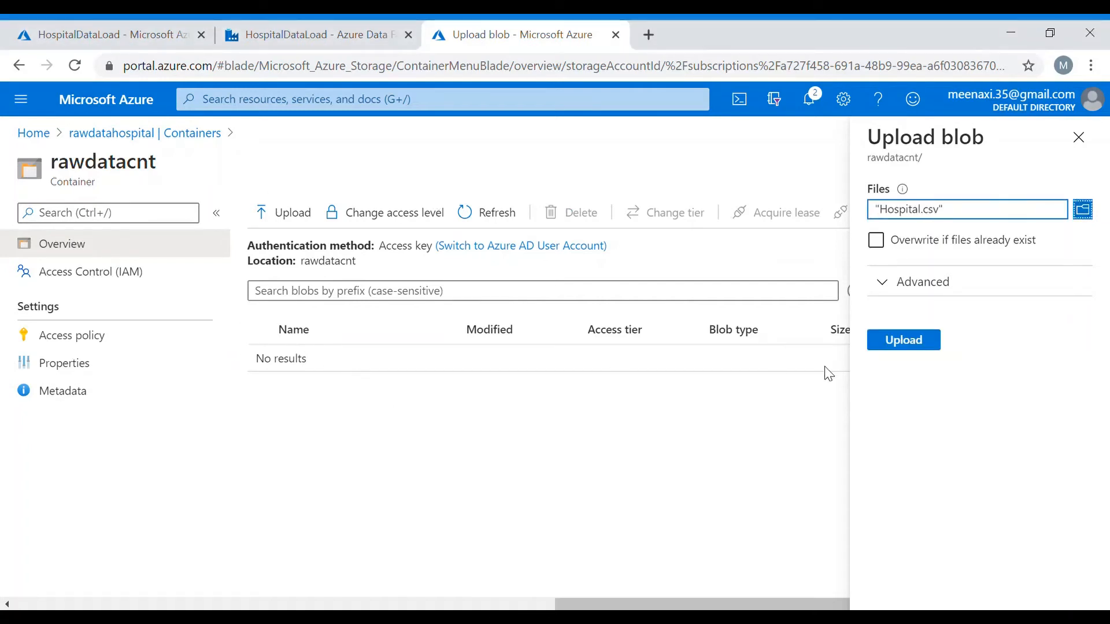
left_click(904, 341)
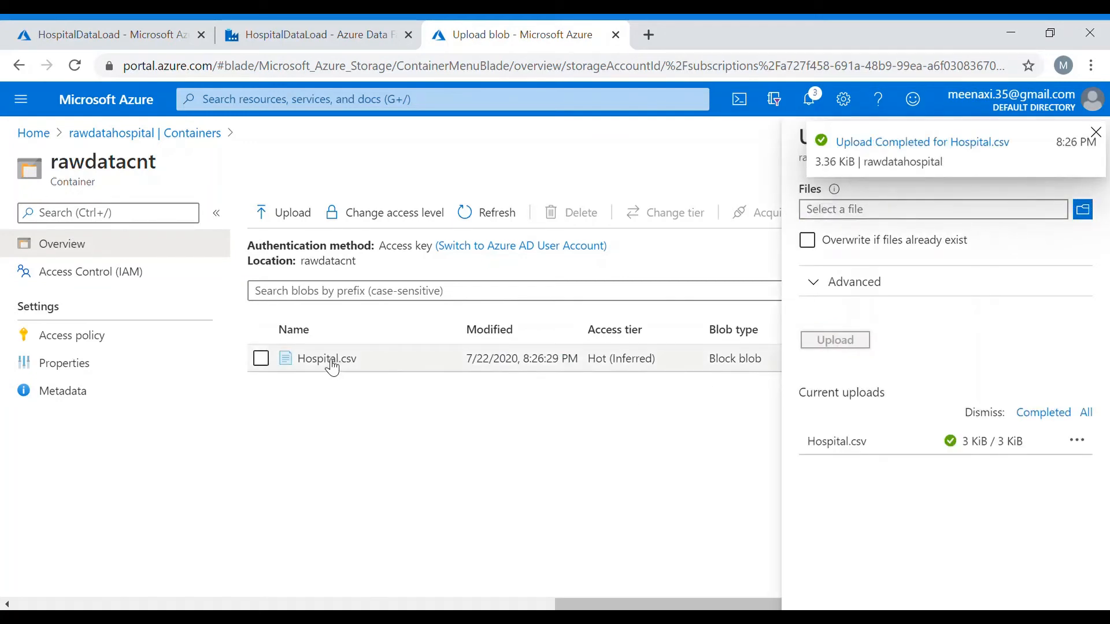
Open the uploaded Hospital.csv blob for viewing and examine its columns and rows
right_click(332, 367)
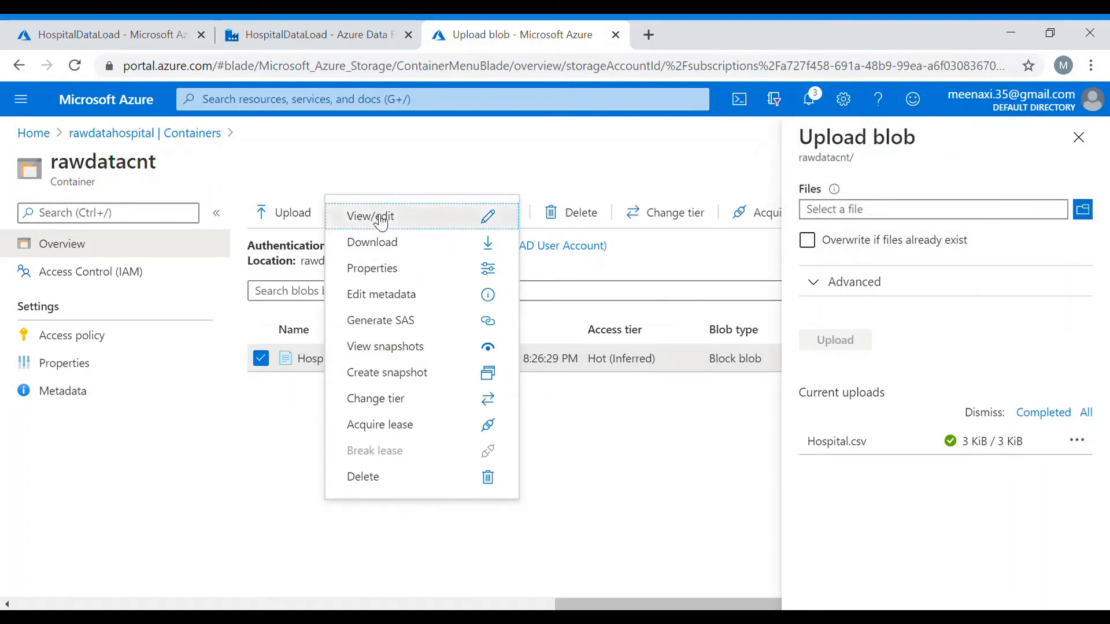
left_click(382, 220)
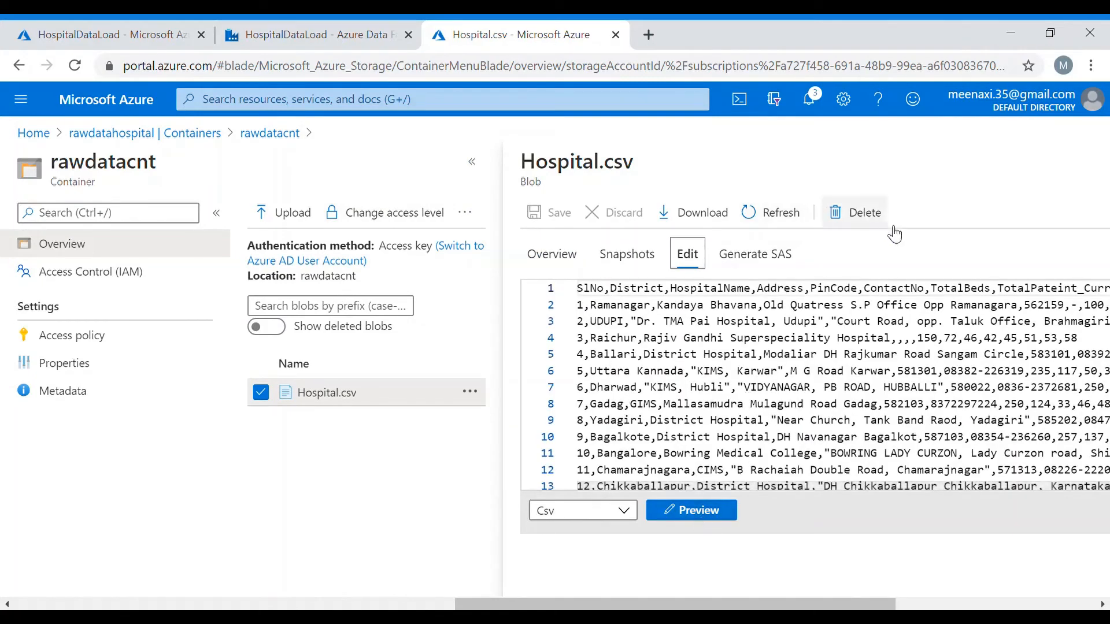
scroll(892, 229, "right", 5)
scroll(555, 370, "right", 3)
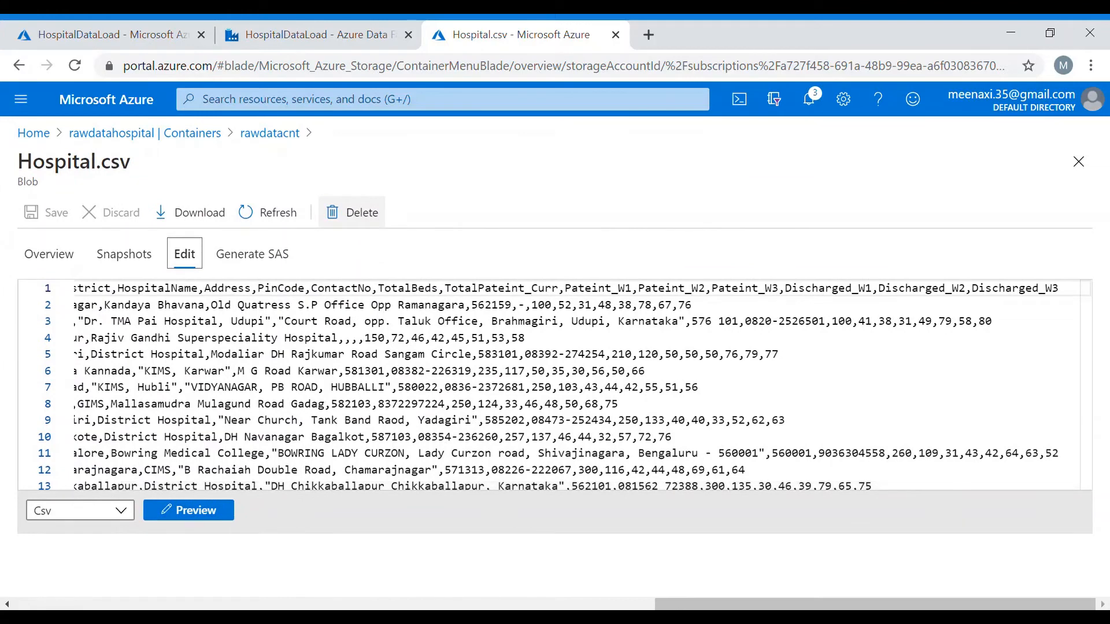
Close the Hospital.csv blob, switch to the Data Factory copy wizard and start a new Azure Blob Storage linked service as source
left_click(1079, 161)
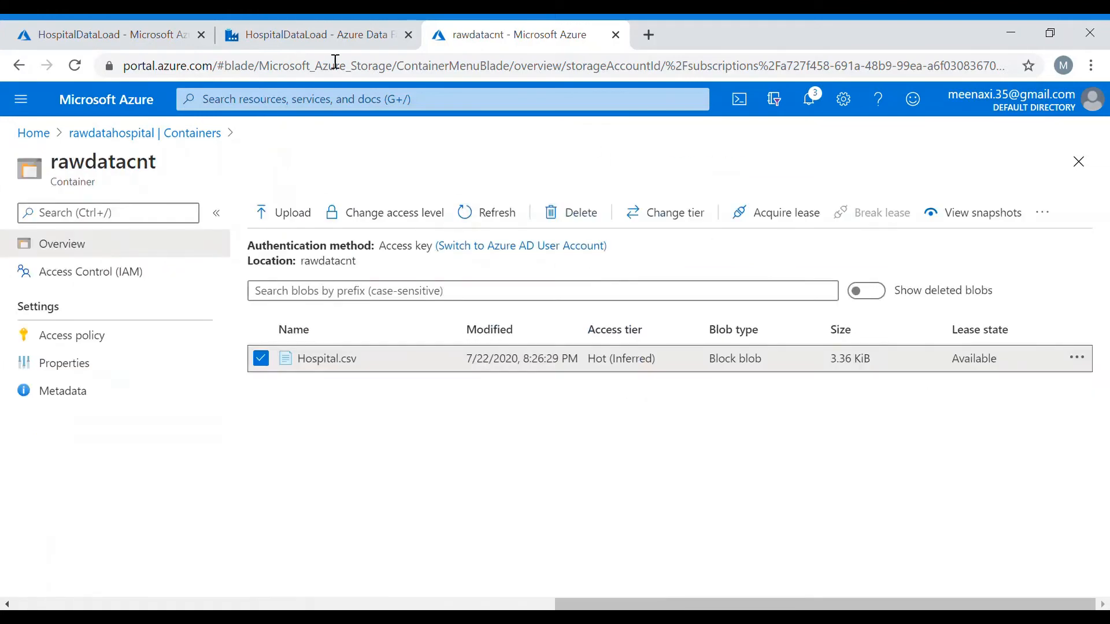
left_click(298, 34)
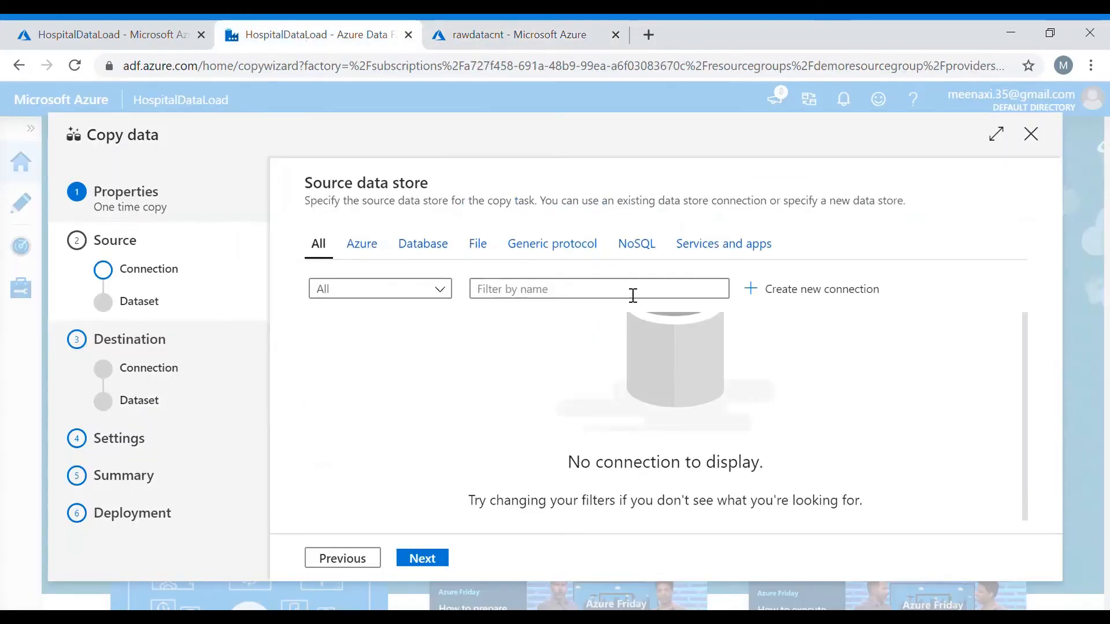
left_click(812, 299)
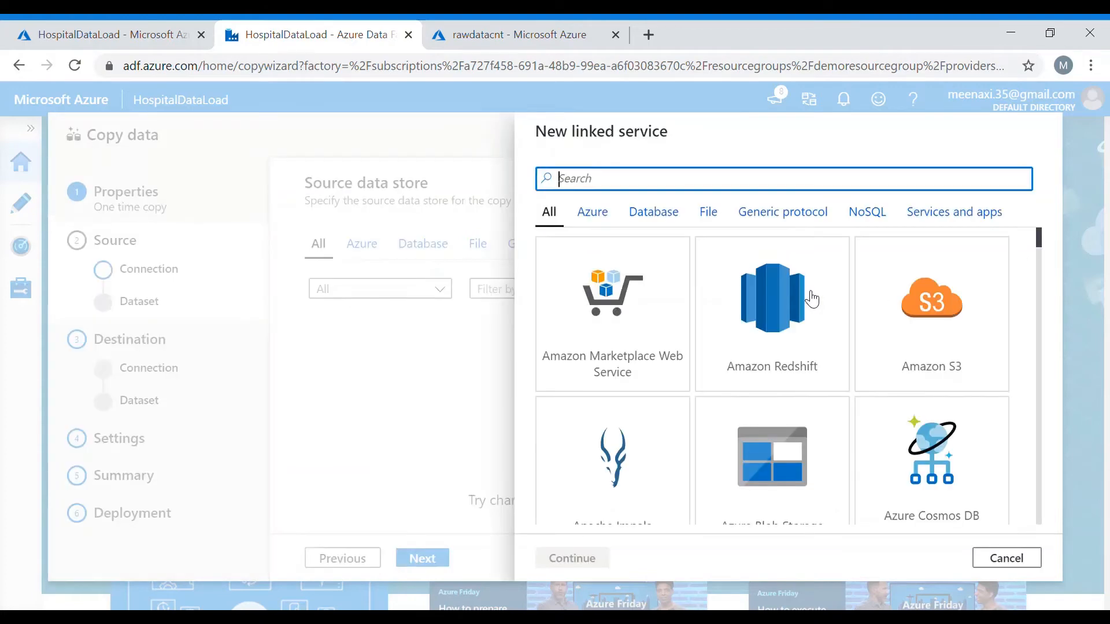
left_click(596, 213)
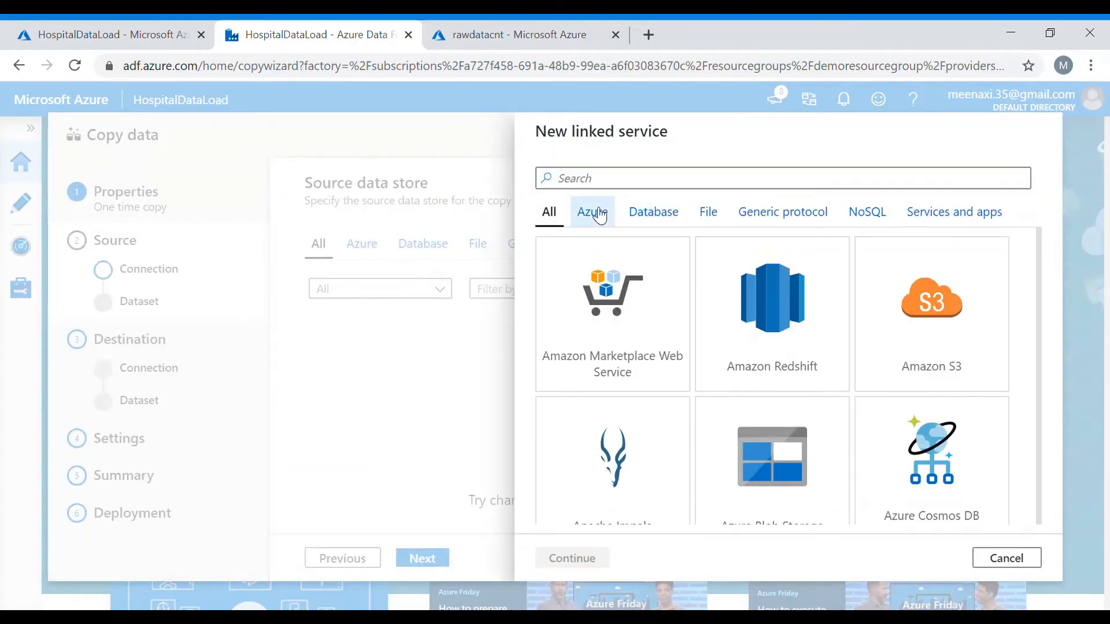
left_click(620, 343)
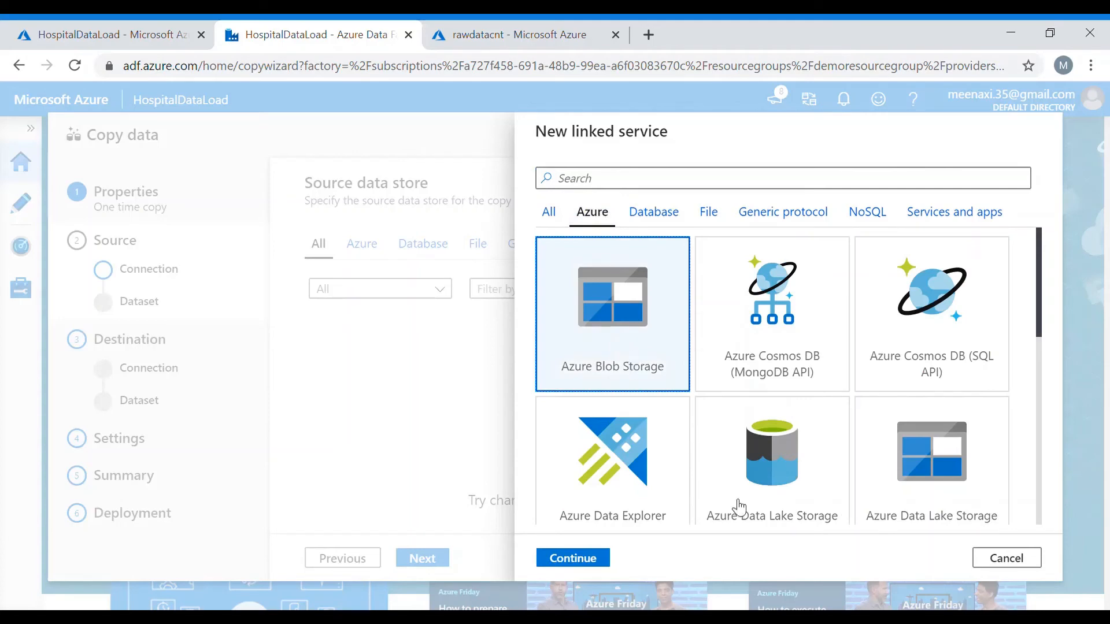
left_click(569, 557)
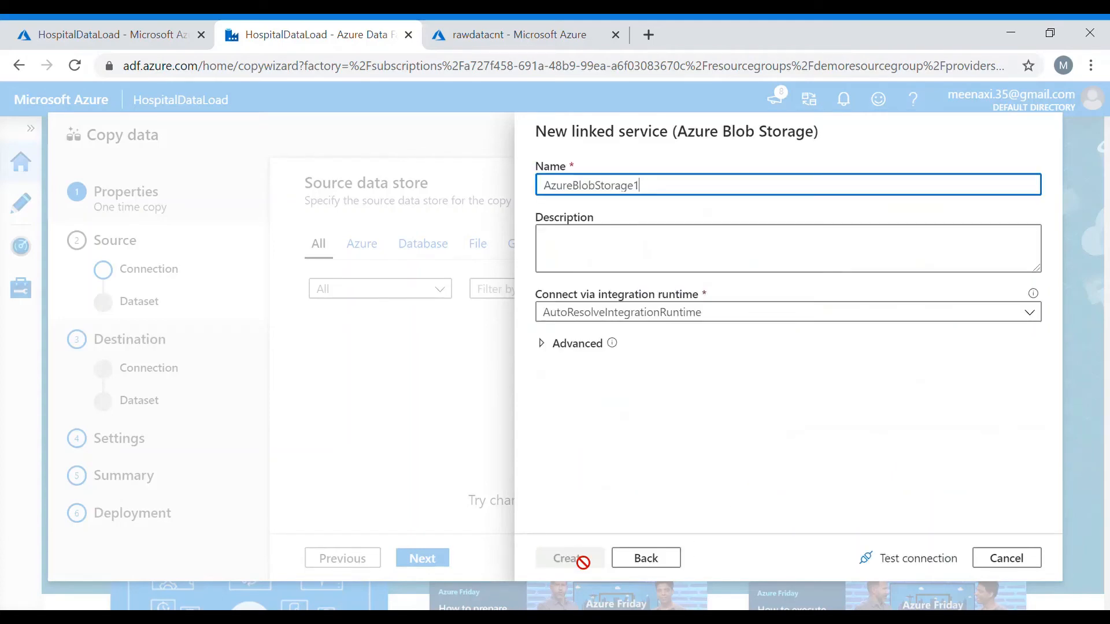
Name the linked service AzureBlobStoragecsv and create it with the Azure Pass - Sponsorship subscription and storage account rawdatahospital
left_click(682, 283)
key("BackSpace")
type("csv")
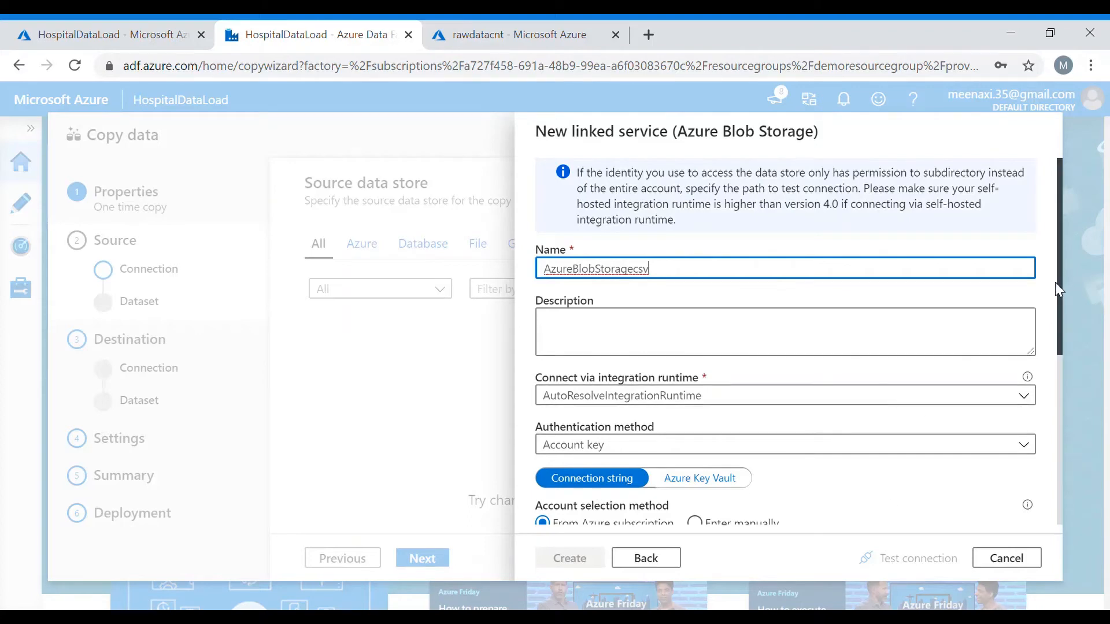
left_click_drag(1058, 284, 1065, 462)
left_click(797, 258)
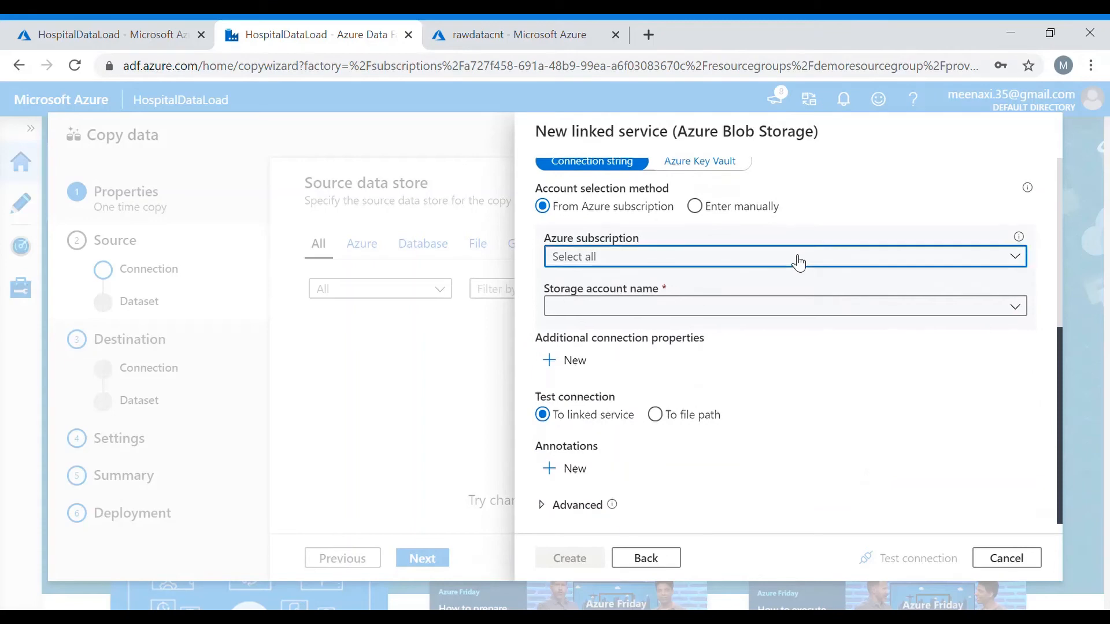
left_click(671, 312)
left_click(636, 308)
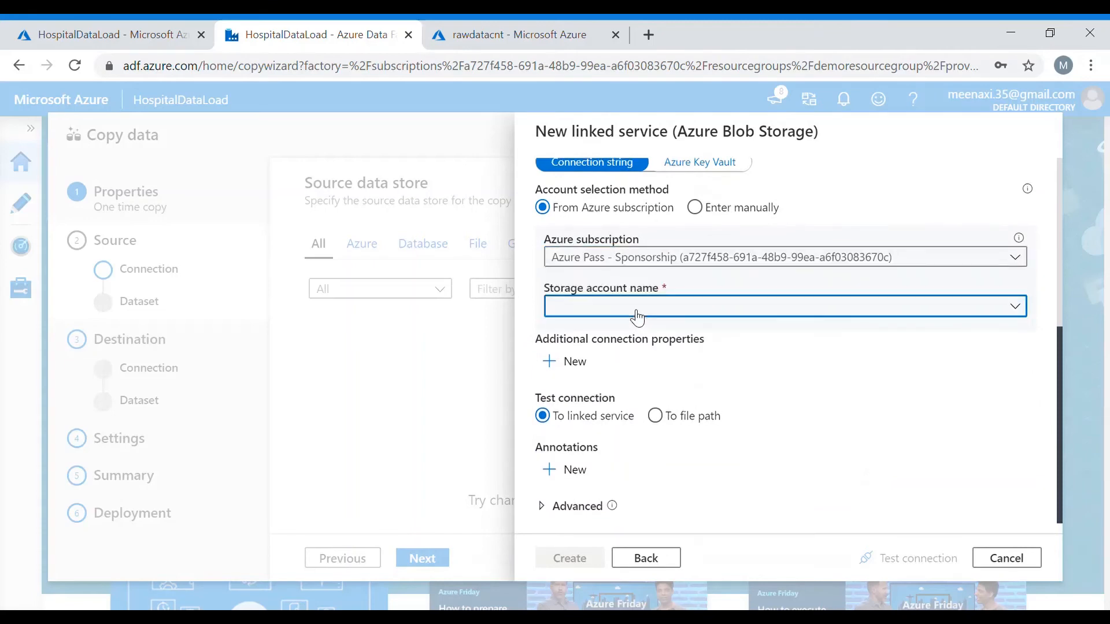
left_click(635, 334)
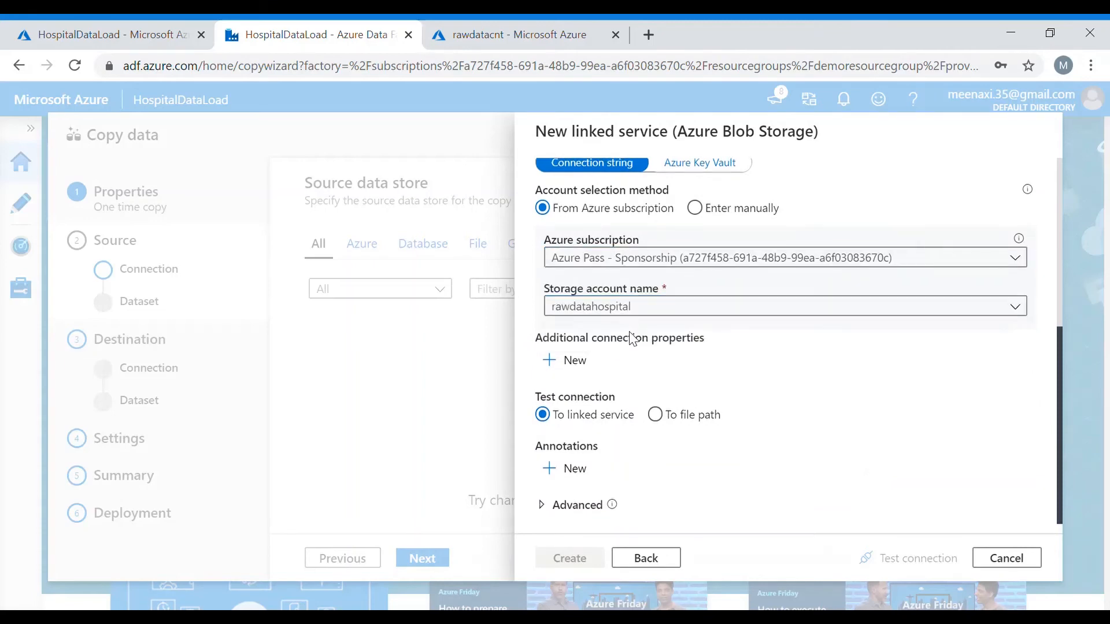
left_click(587, 567)
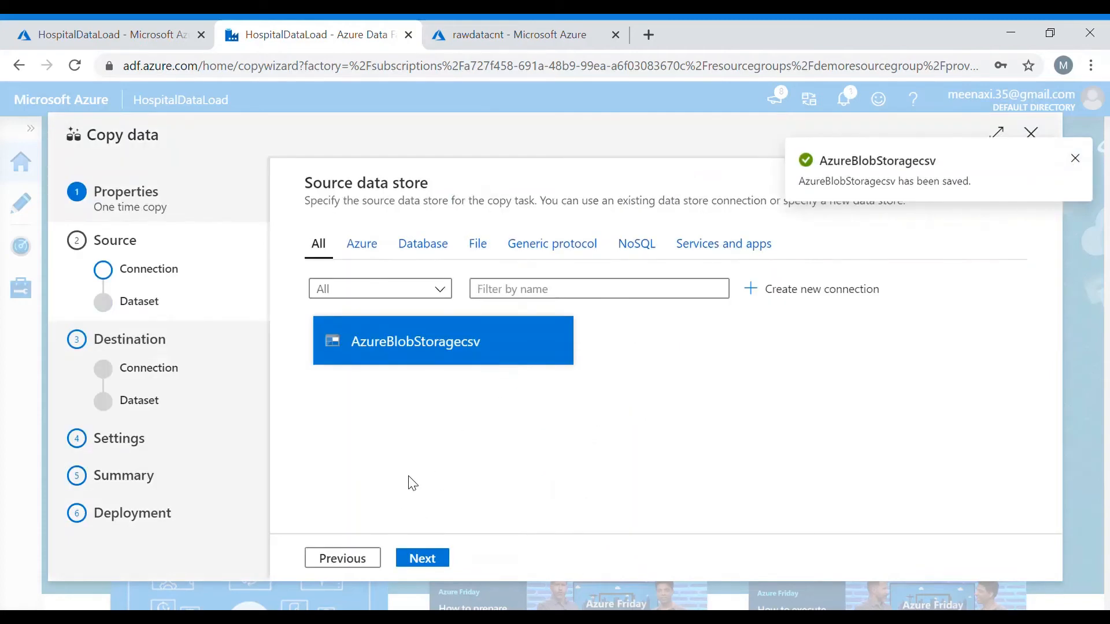
Choose Hospital.csv in the rawdatacnt container as the input file for the copy and proceed to its file format settings
left_click(442, 560)
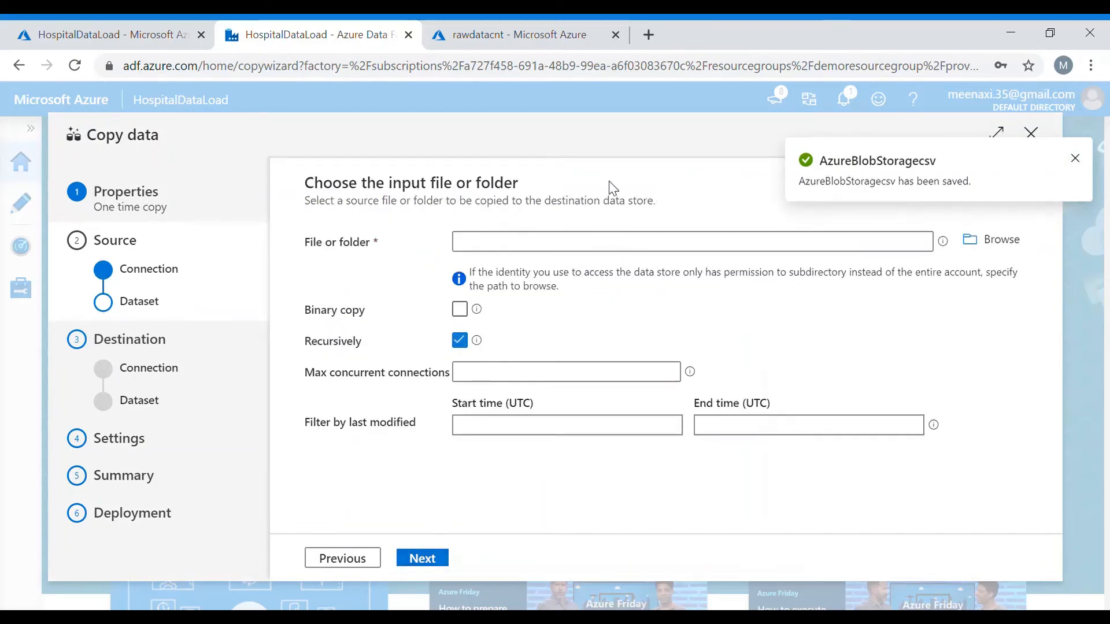
left_click(999, 248)
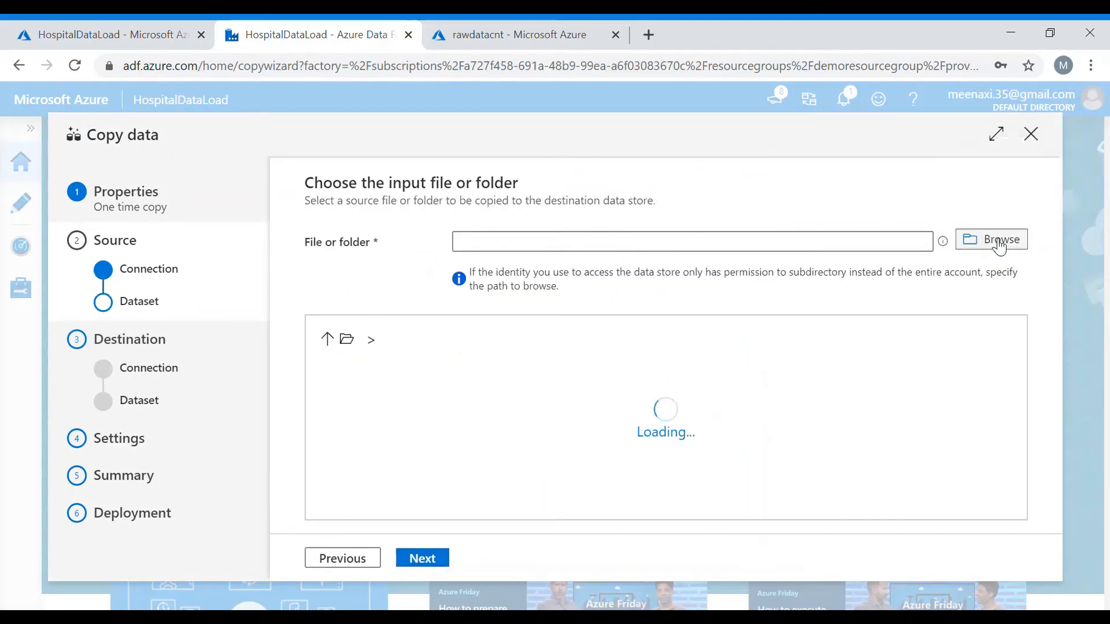
left_click(389, 377)
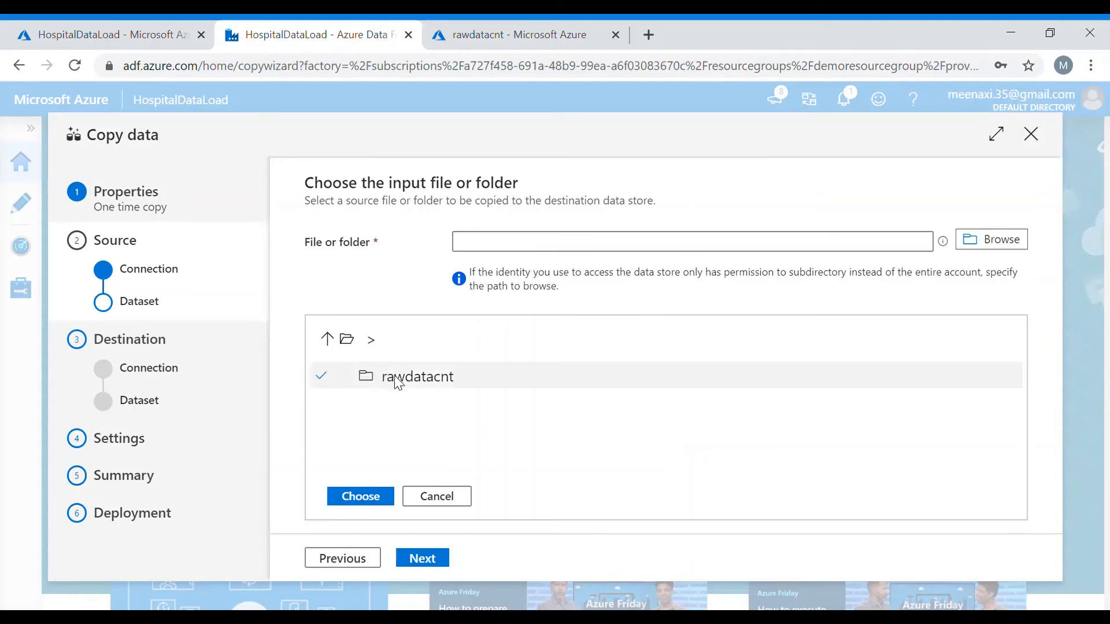
double_click(399, 384)
left_click(404, 384)
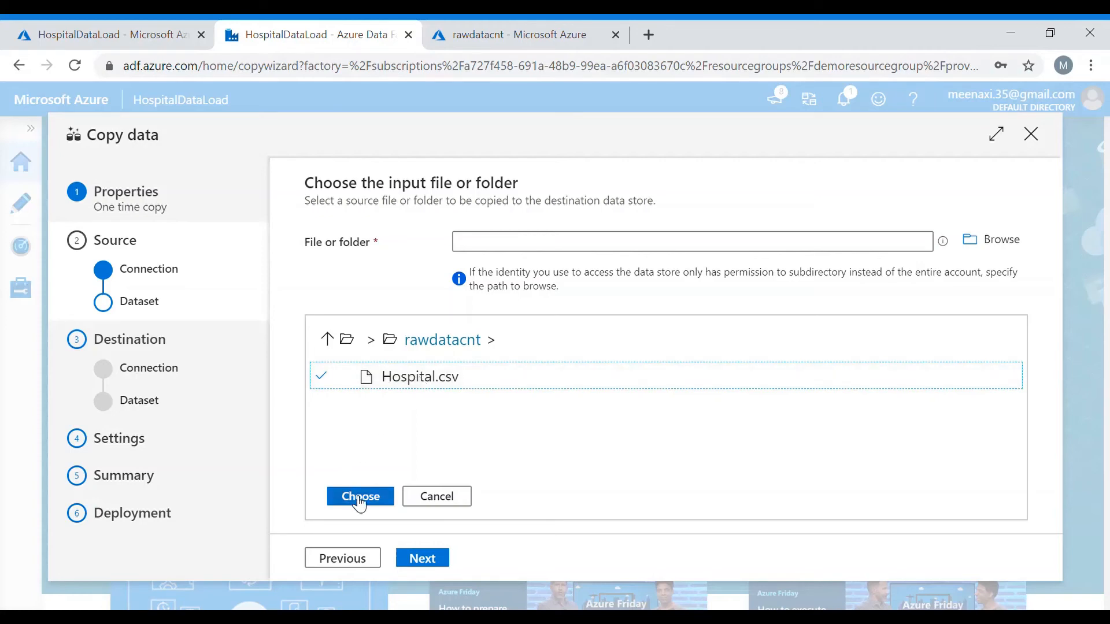
double_click(437, 381)
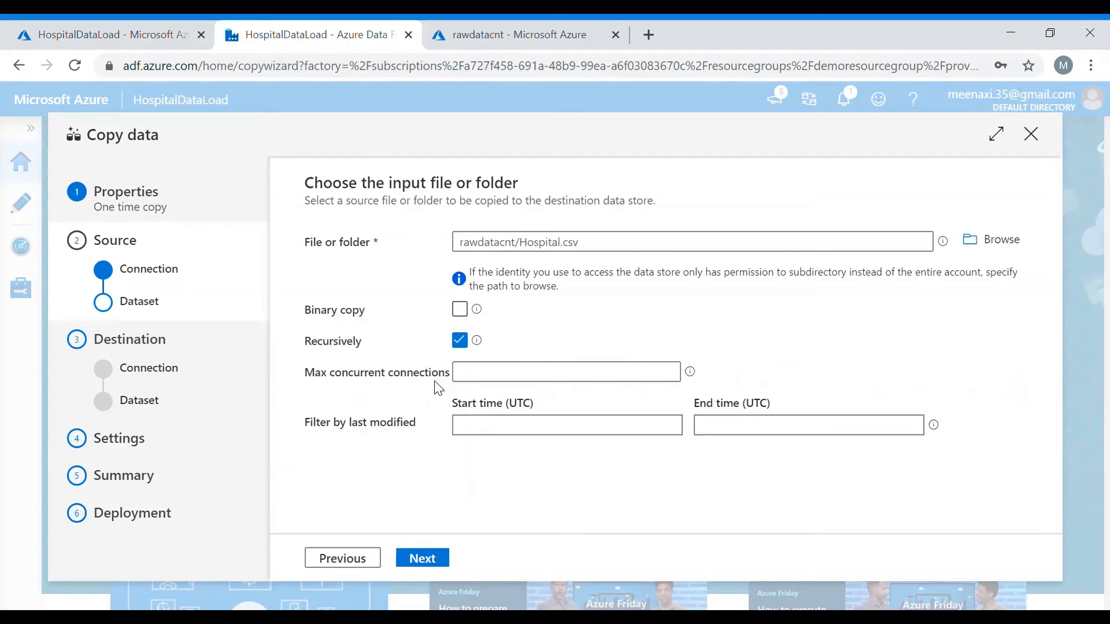
left_click(423, 559)
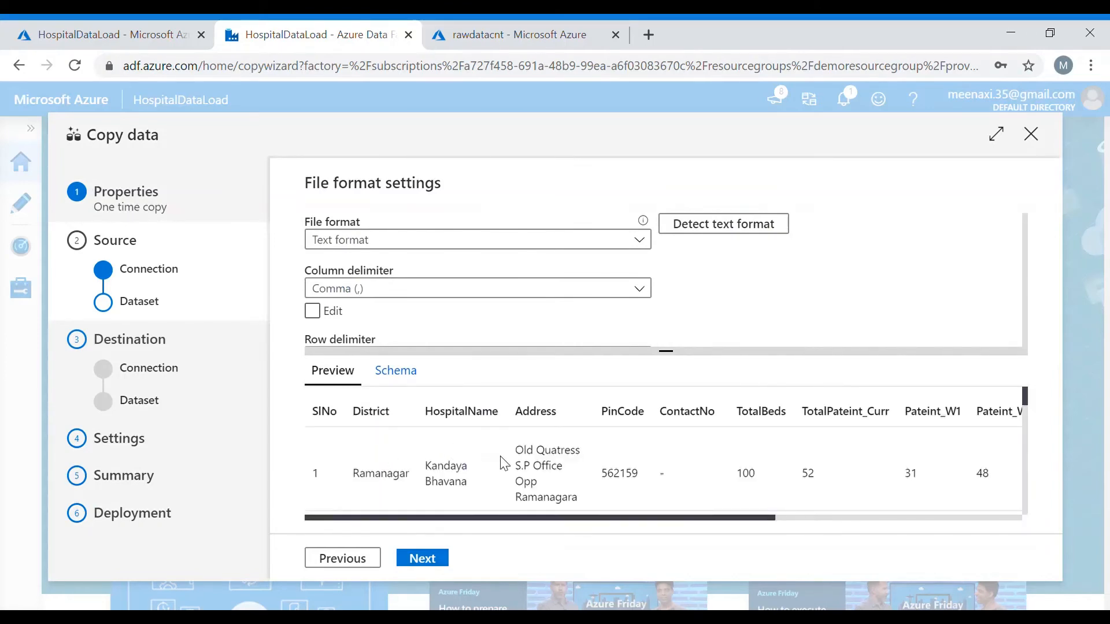
Review the source data preview across all columns and accept the comma-delimited text format settings
scroll(503, 463, "right", 5)
scroll(503, 463, "left", 5)
scroll(663, 457, "right", 5)
scroll(662, 457, "left", 5)
left_click(435, 574)
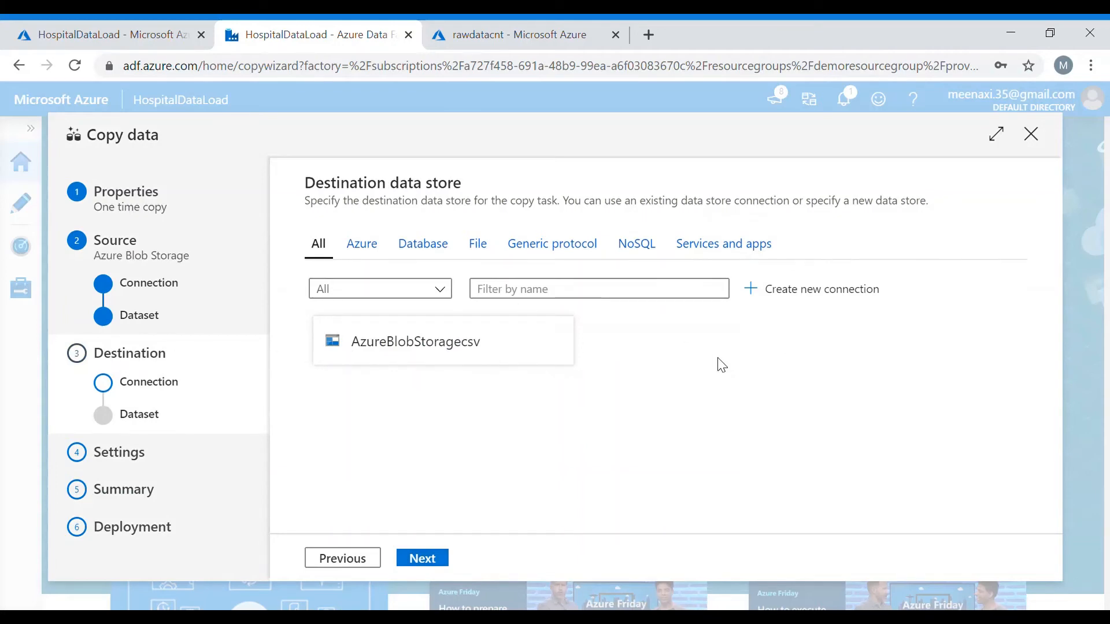
Start a new Azure SQL Database linked service for the copy destination
left_click(815, 295)
left_click(594, 213)
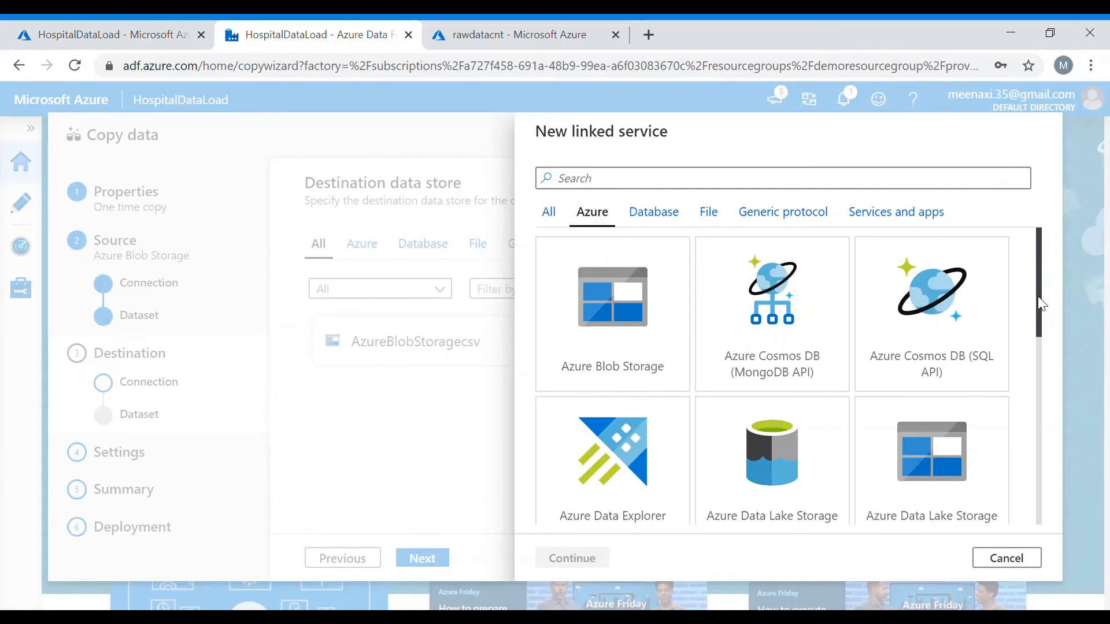
left_click_drag(1038, 303, 1038, 451)
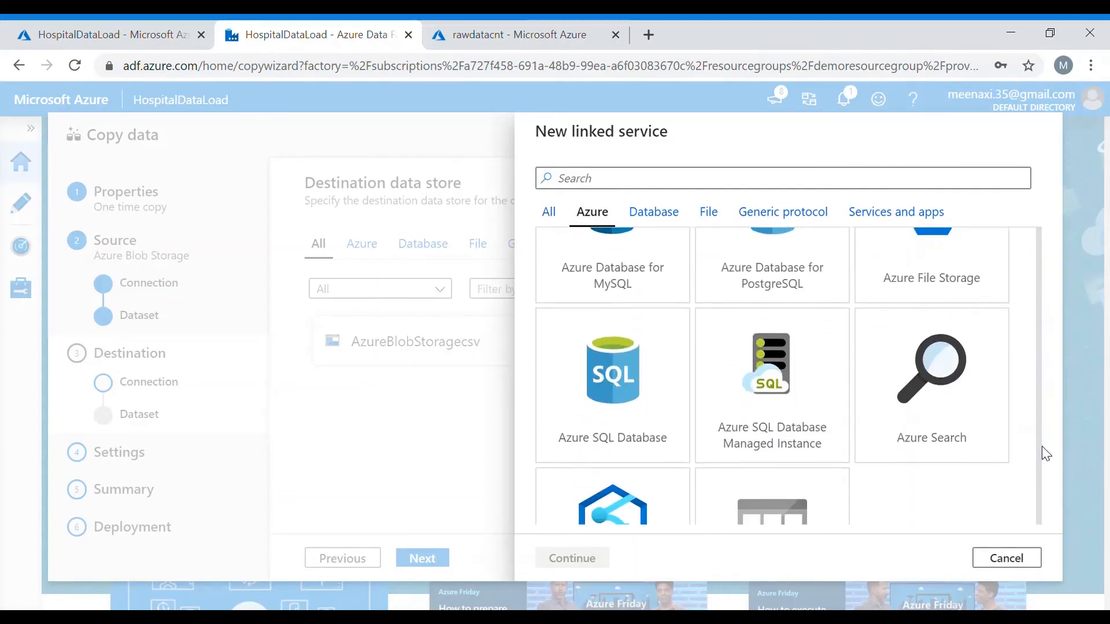
left_click(595, 407)
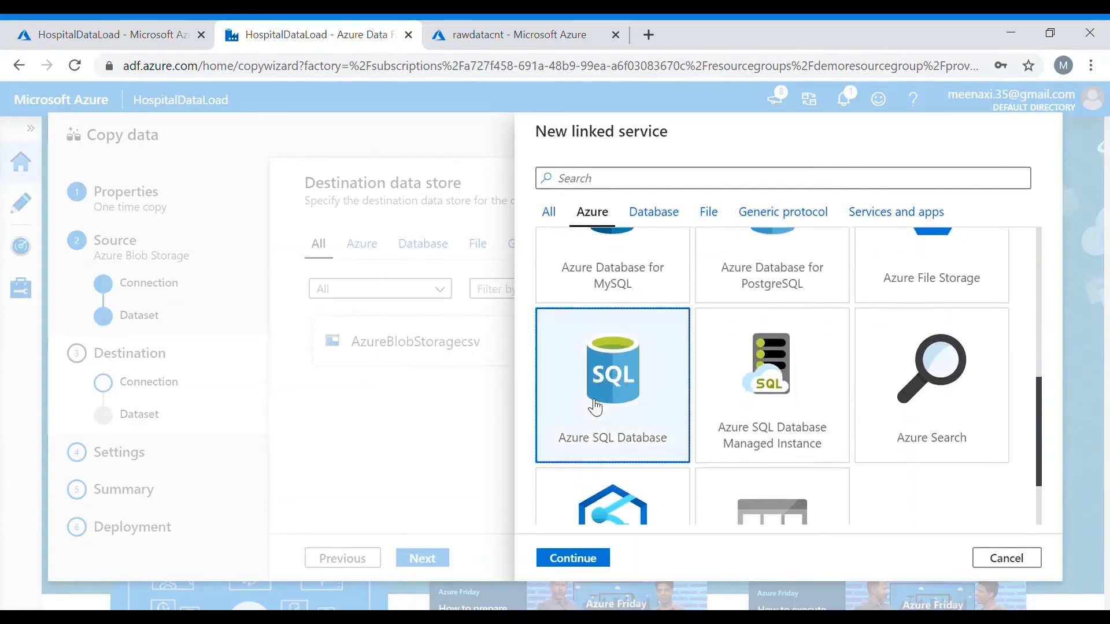
left_click(590, 559)
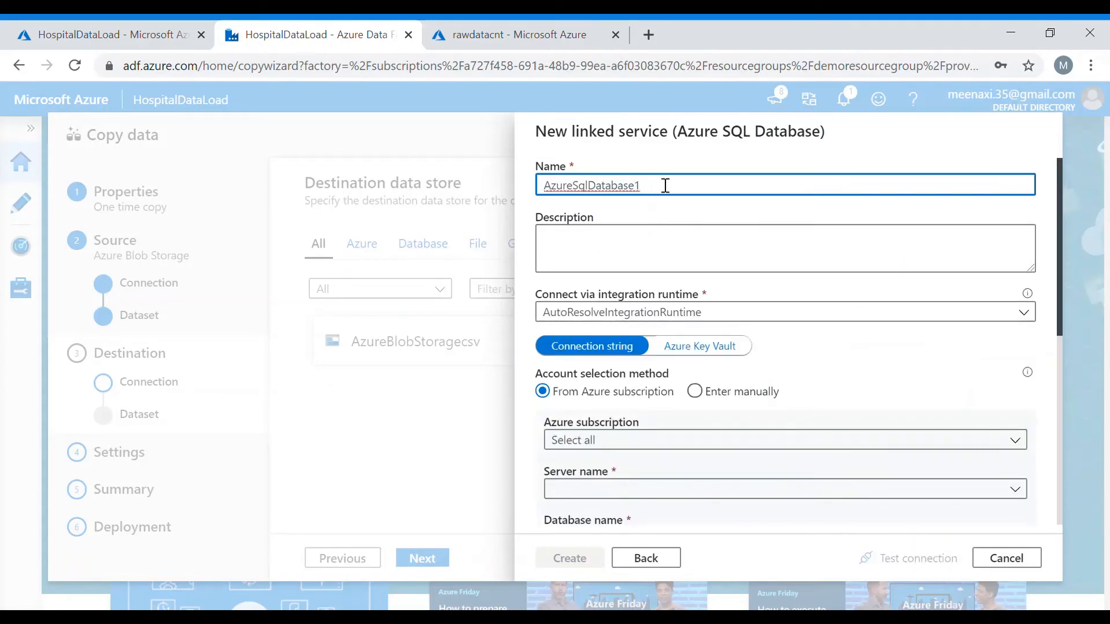
Name the destination linked service AzureSqlDemoDB
key("BackSpace")
key("BackSpace")
key("BackSpace")
key("BackSpace")
key("BackSpace")
key("BackSpace")
type("emoDB")
Point the linked service to the Azure Pass - Sponsorship subscription, server demoserverdb1 and database DemoDB
left_click(665, 445)
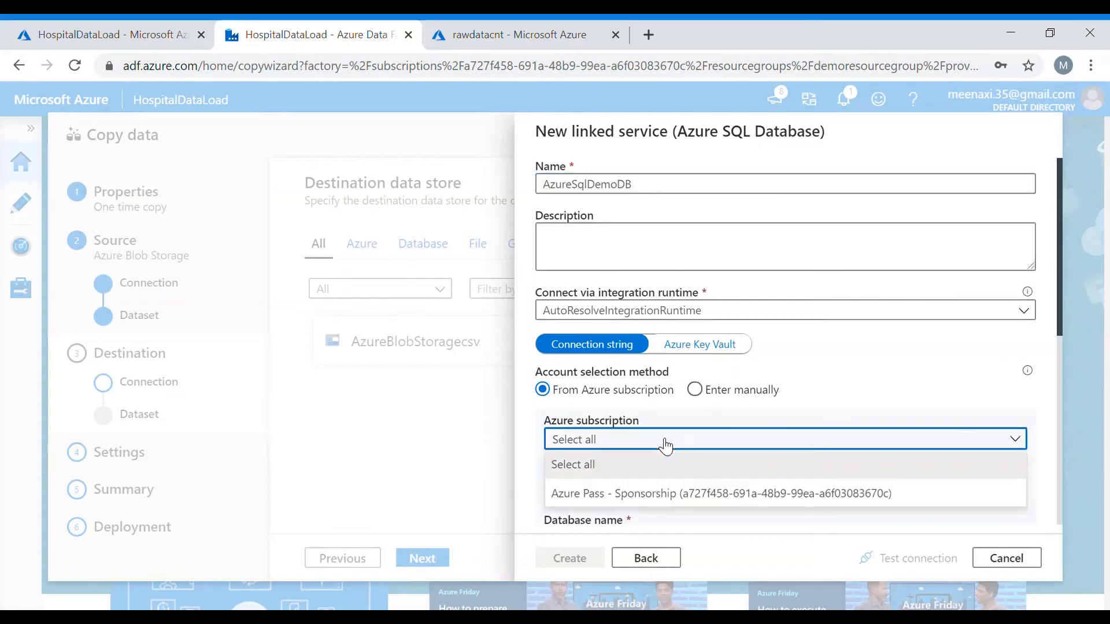
left_click(674, 498)
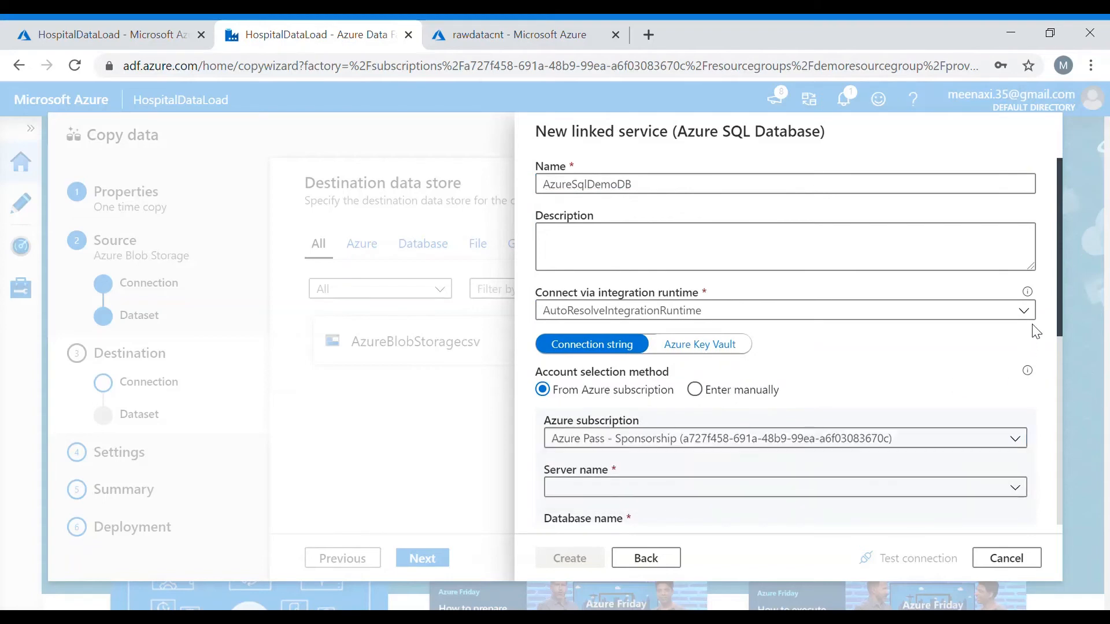
left_click_drag(1061, 321, 1062, 438)
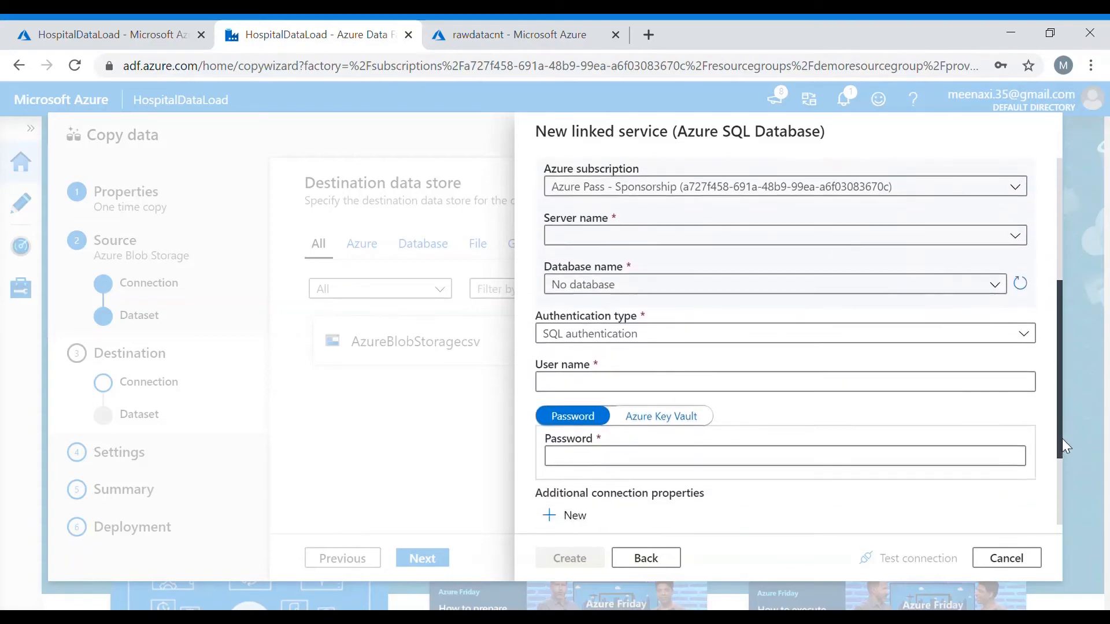
left_click(781, 241)
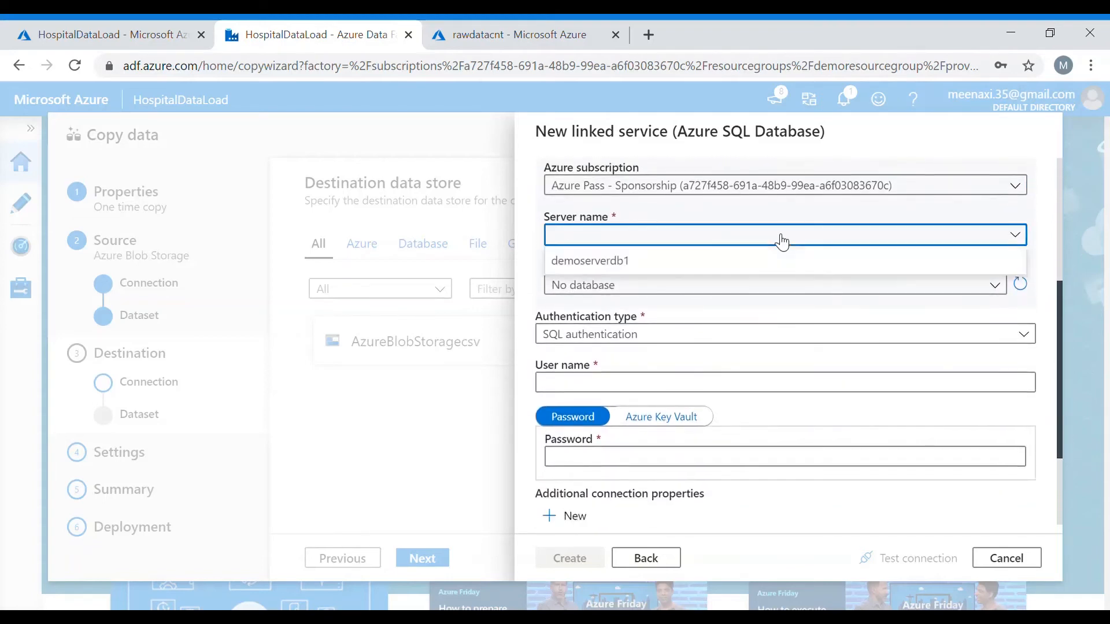
left_click(659, 266)
left_click(660, 289)
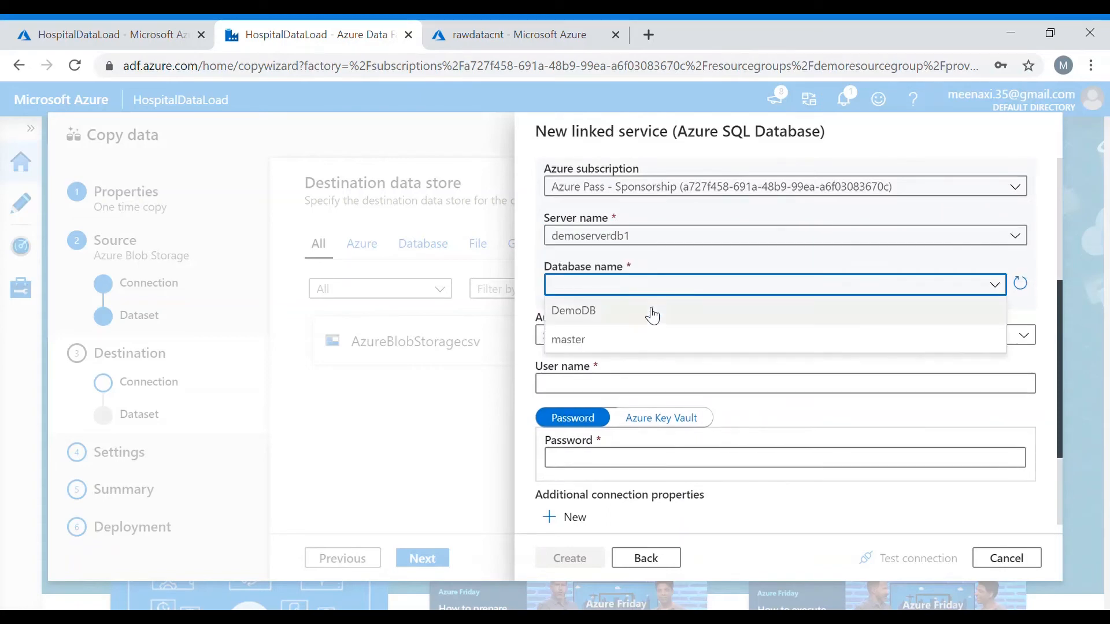
left_click(642, 321)
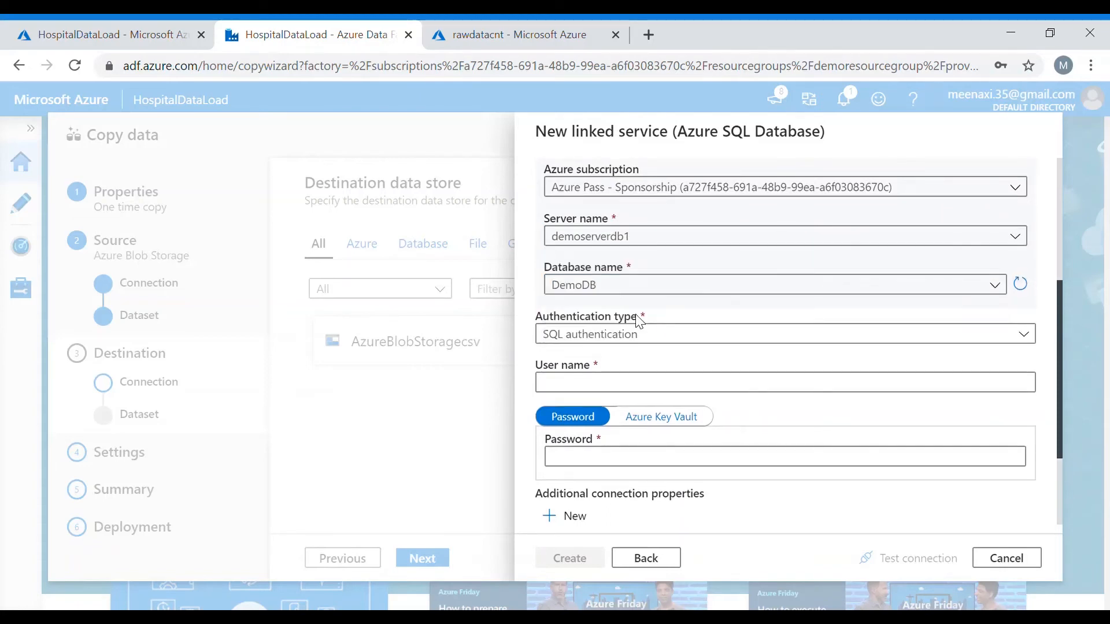
Enter the SQL authentication user name and password for the DemoDB connection
left_click(631, 391)
type("midas")
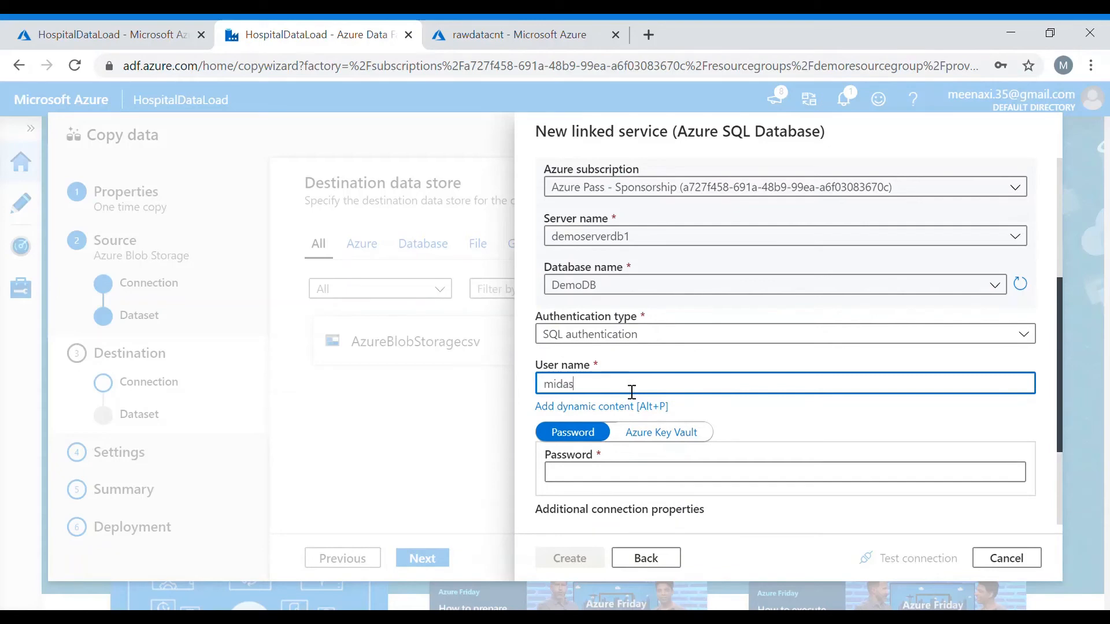
left_click(624, 477)
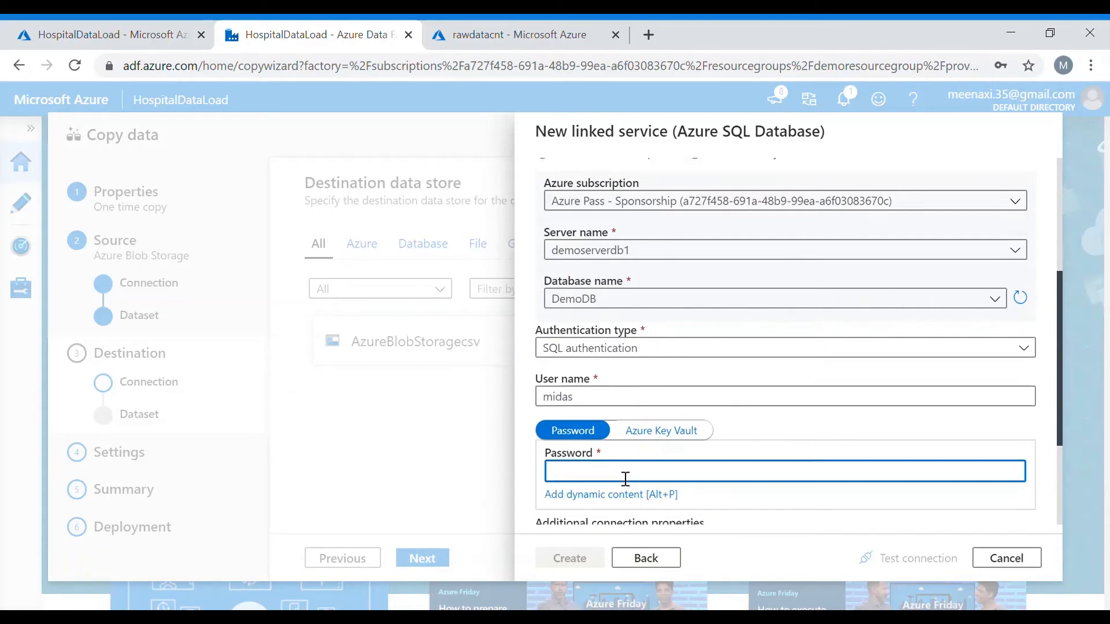
type("•")
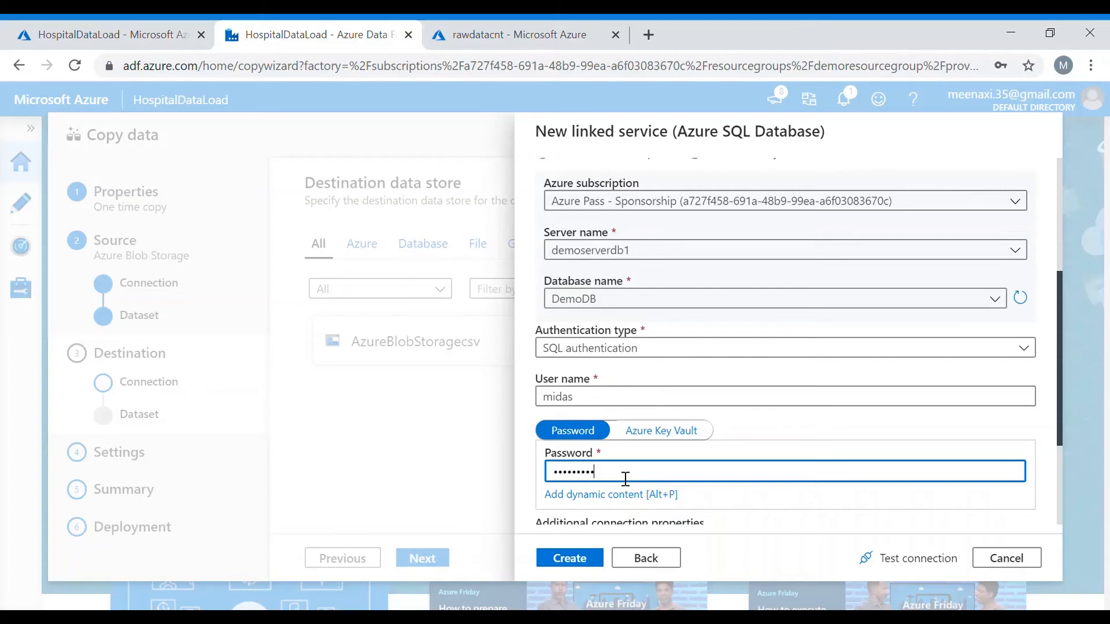
Test the Azure SQL Database connection and examine the detailed result message, especially the part about client IP access
left_click(913, 560)
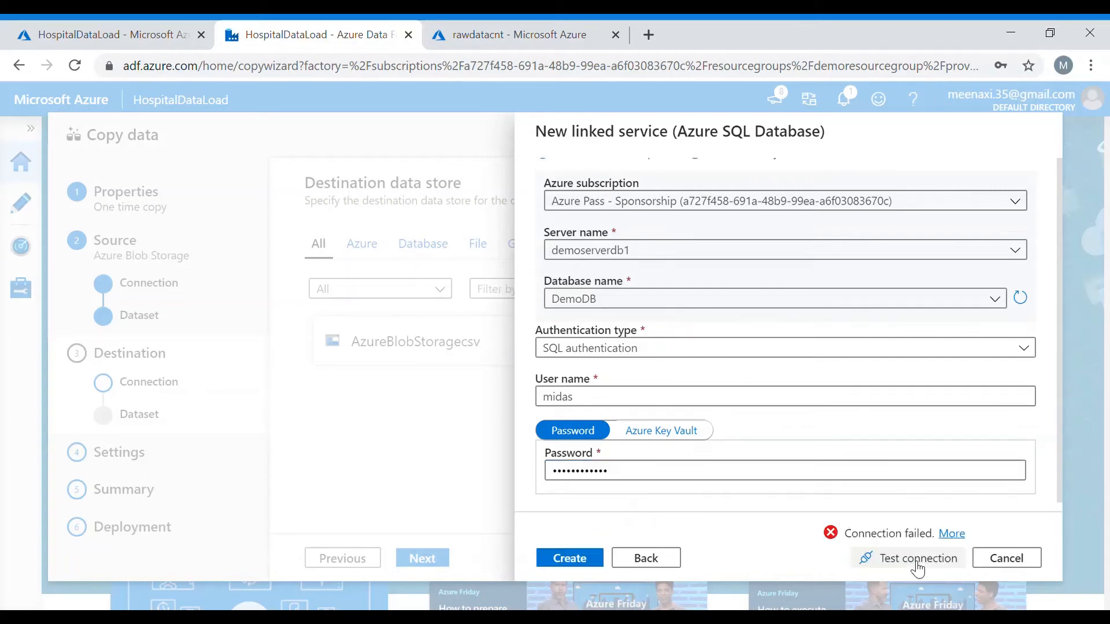
left_click(953, 536)
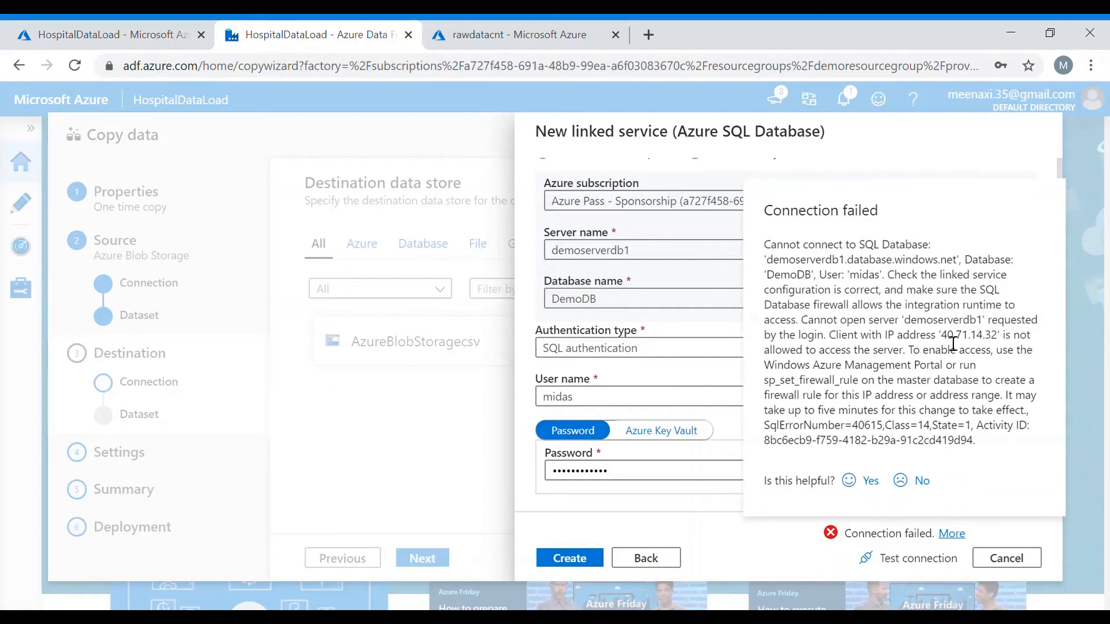
left_click_drag(939, 337, 1006, 337)
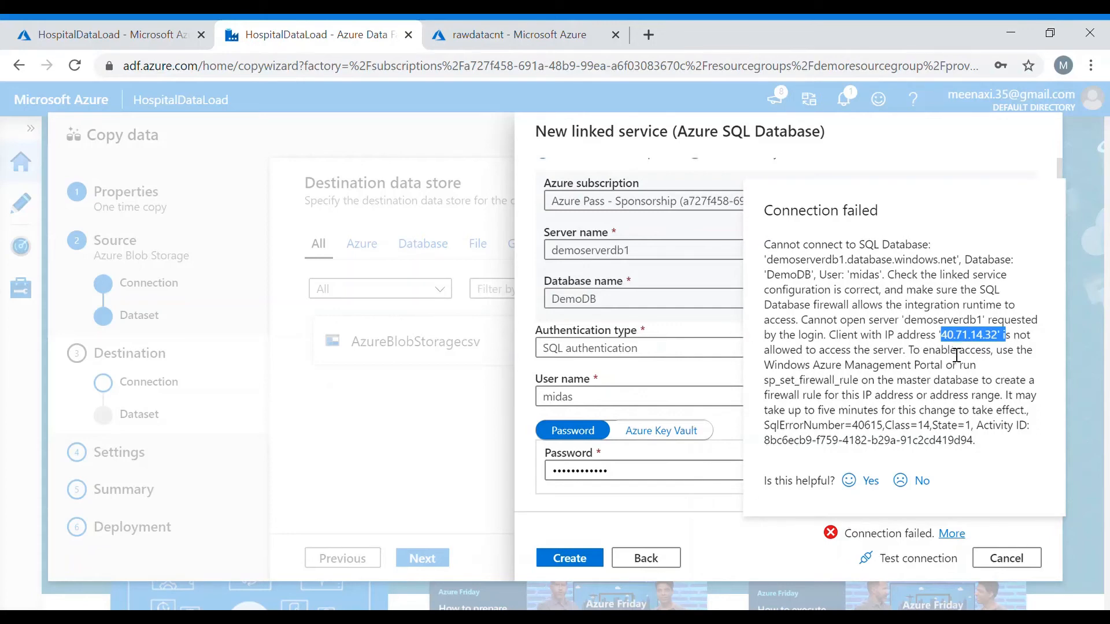
left_click_drag(830, 340, 991, 365)
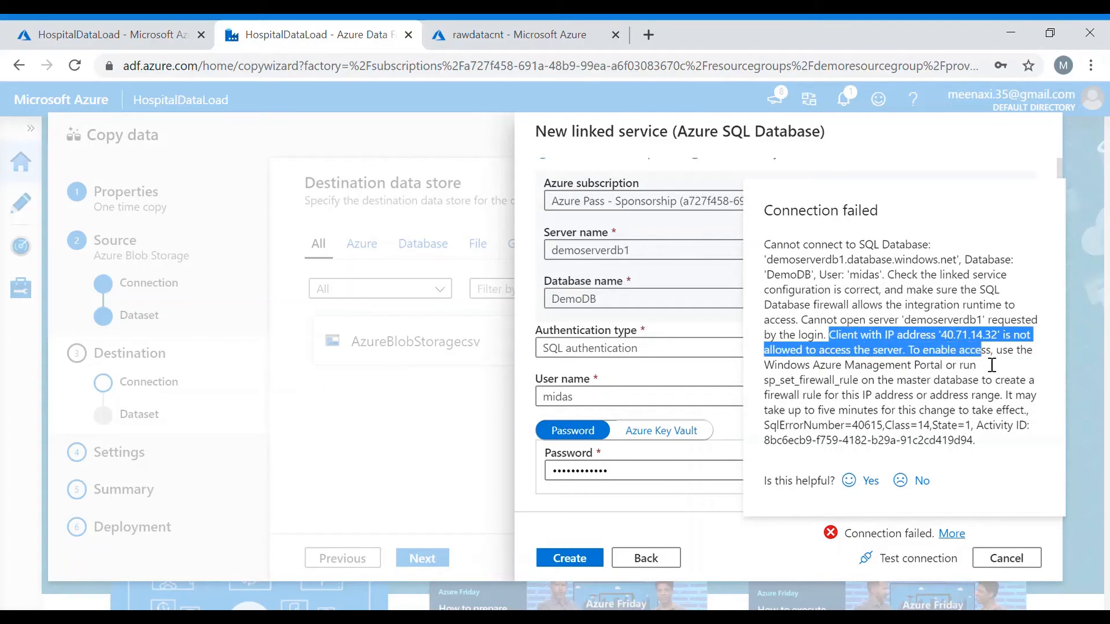
Switch to the Azure portal and open the list of SQL servers
left_click(508, 23)
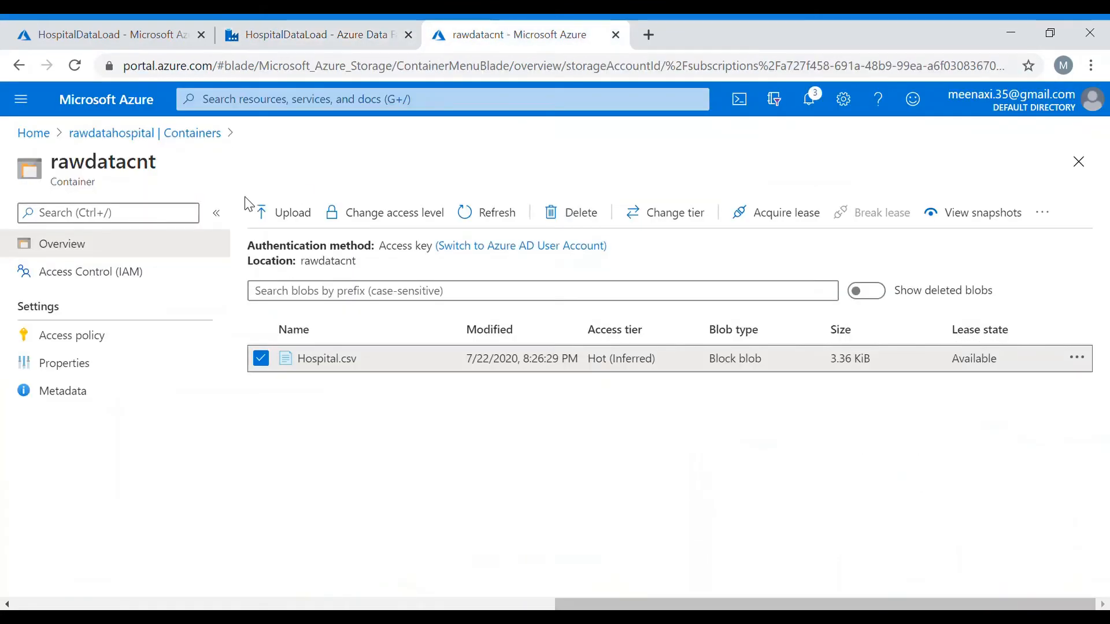
left_click(253, 102)
type("sq")
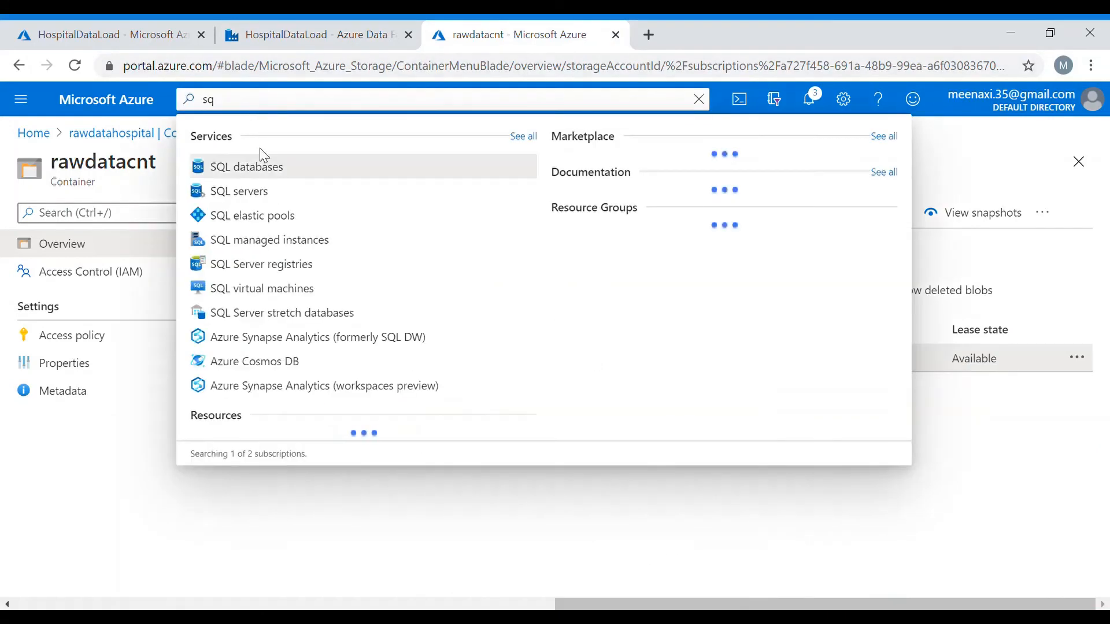
left_click(275, 191)
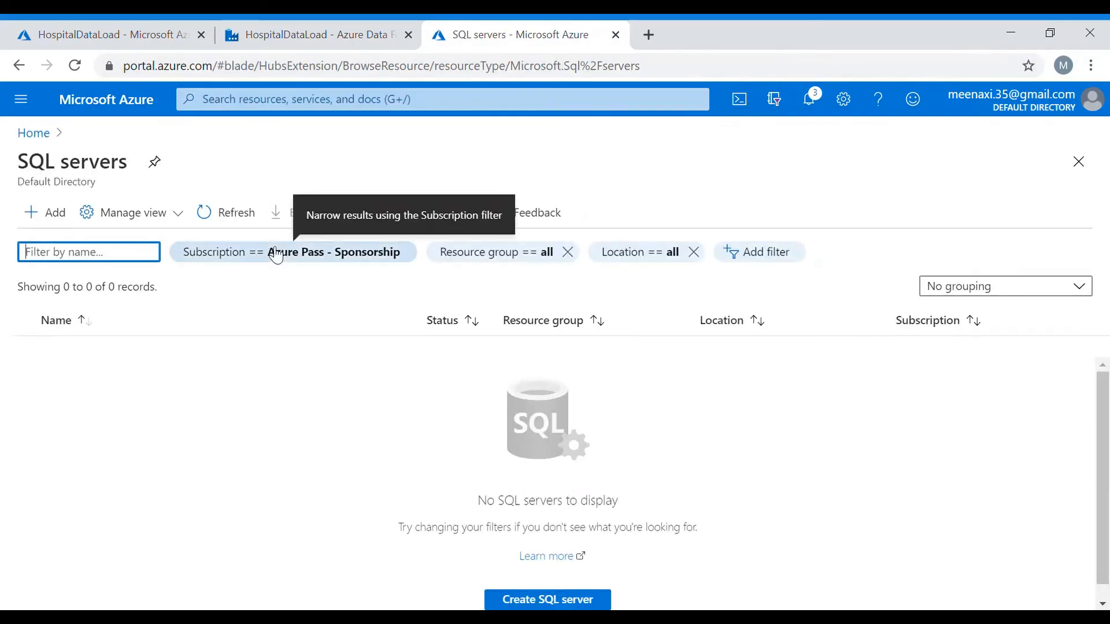
Set the SQL servers subscription filter to all subscriptions and open the server demoserverdb1
left_click(299, 257)
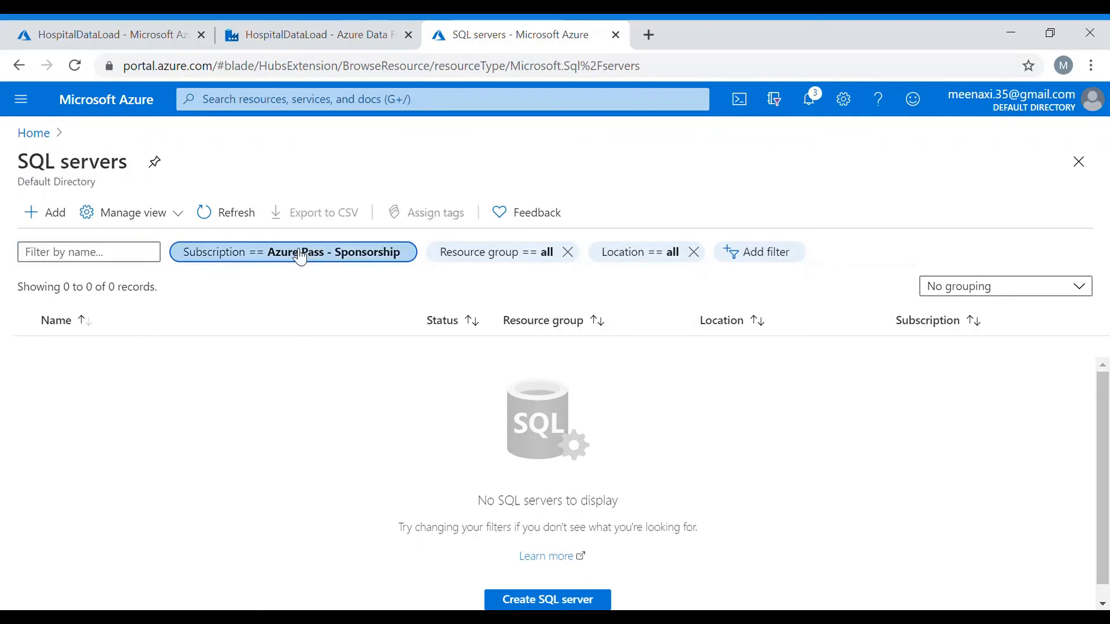
left_click(315, 313)
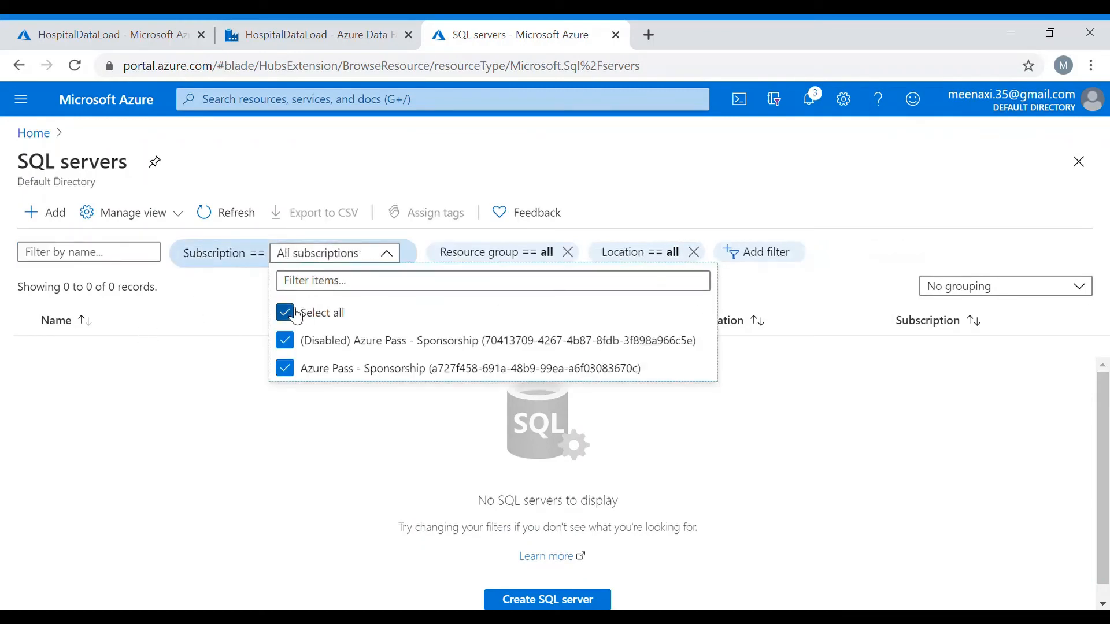
left_click(360, 471)
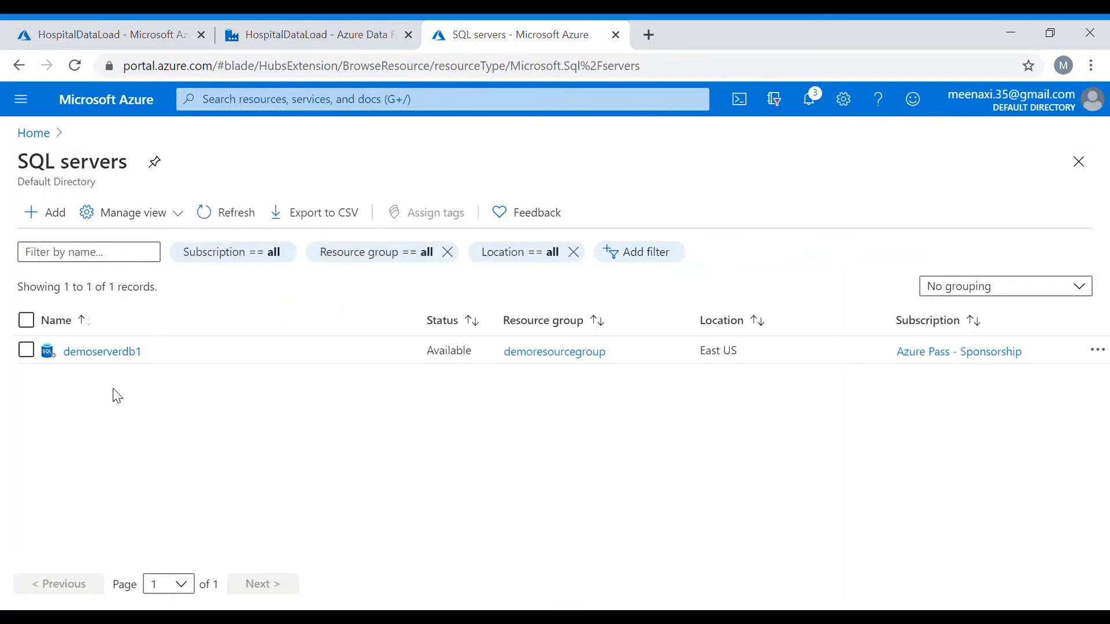
left_click(90, 357)
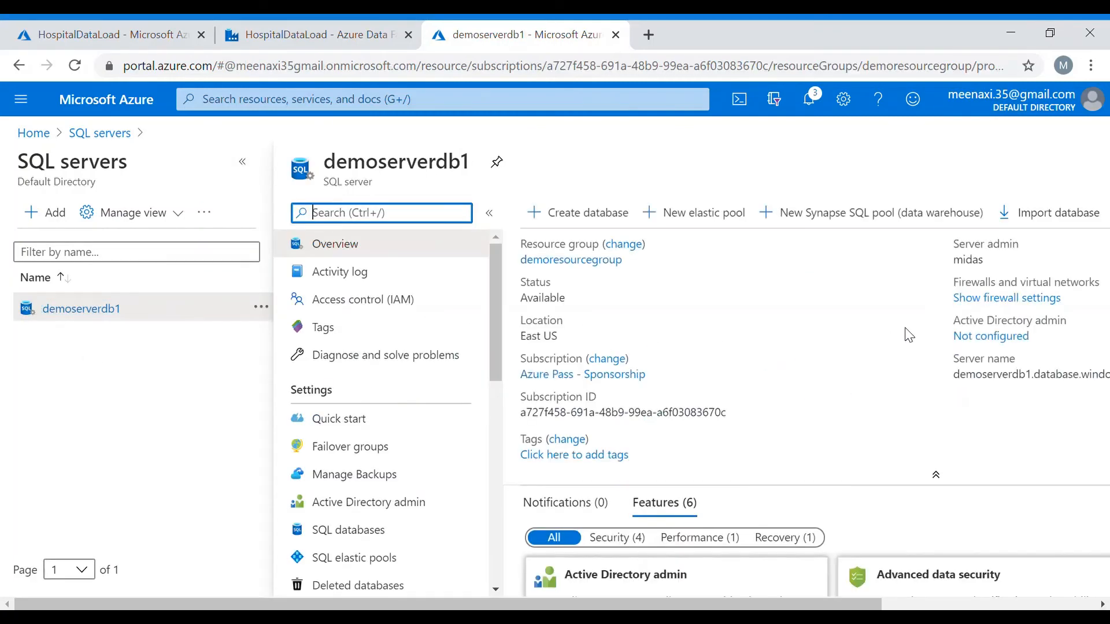
In demoserverdb1's firewall settings, allow Azure services and resources to access the server and save the change
left_click(979, 300)
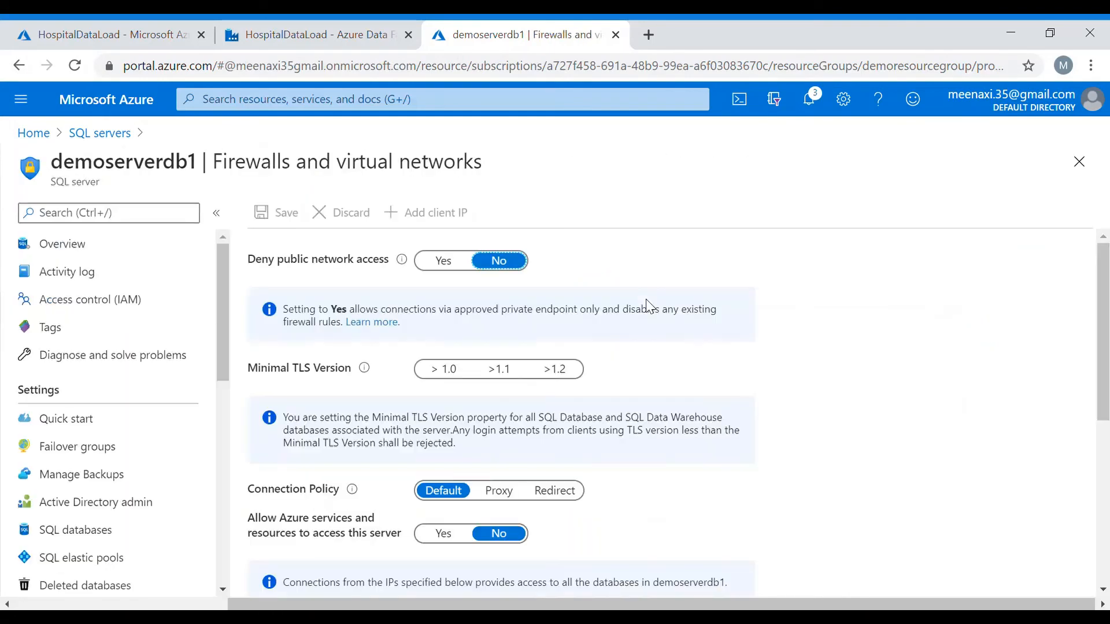
scroll(537, 364, "down", 5)
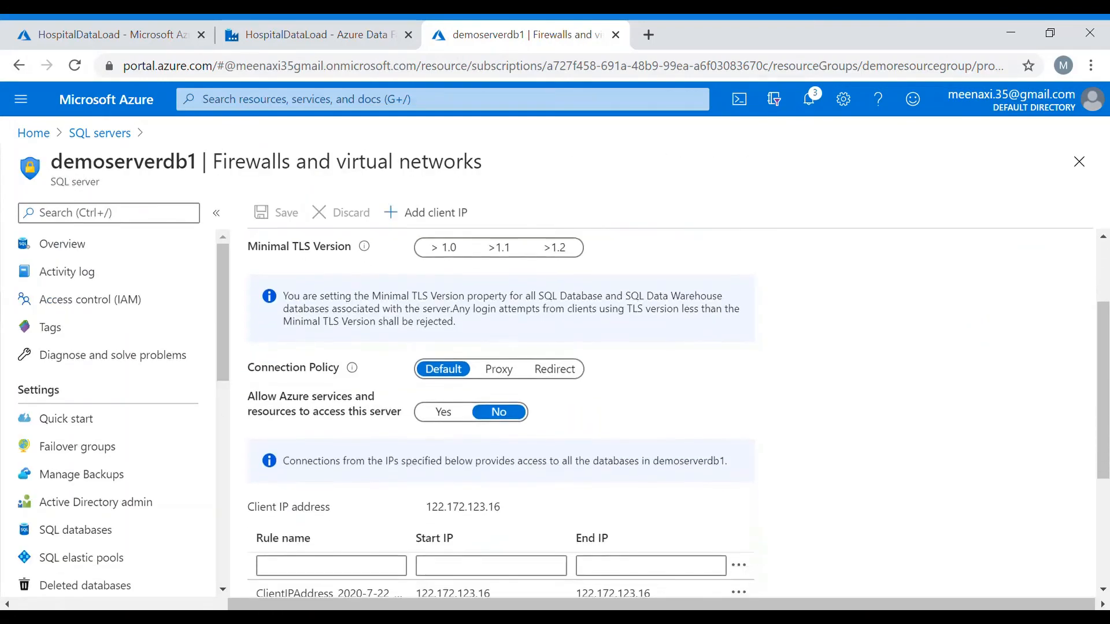
scroll(670, 413, "up", 2)
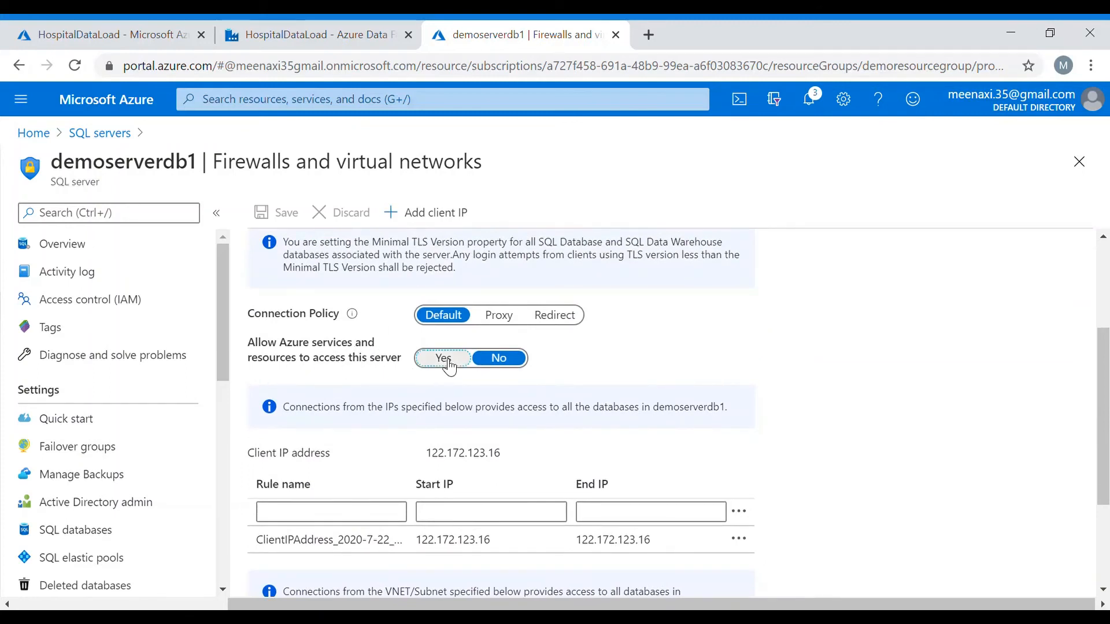
left_click(443, 358)
left_click(288, 226)
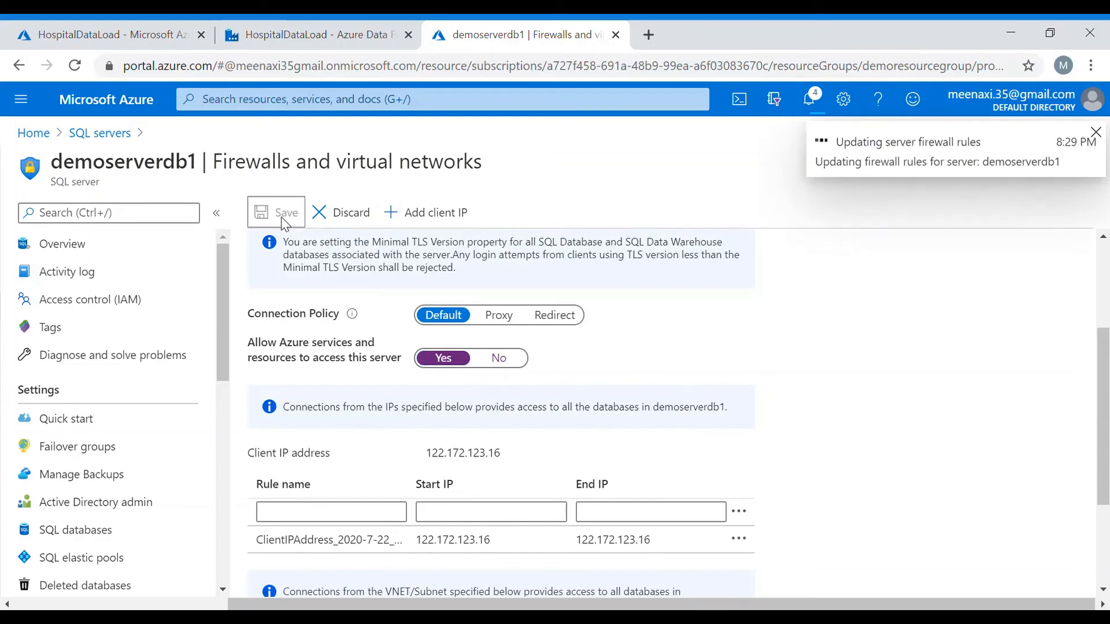
Return to the Data Factory copy wizard, retest the Azure SQL Database connection and create the linked service
left_click(344, 41)
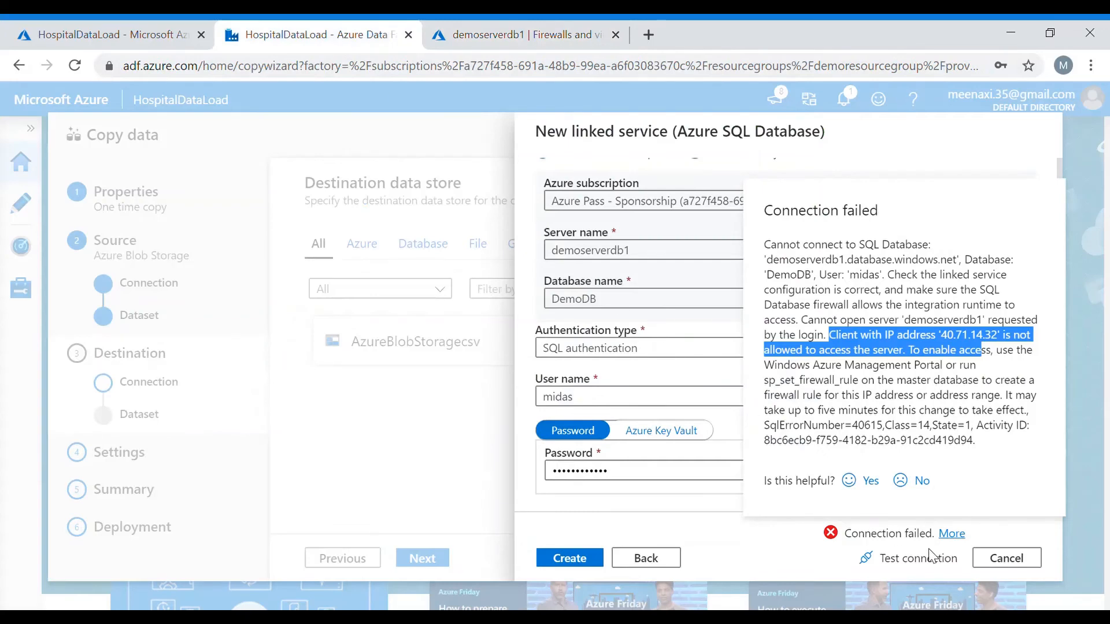
left_click(911, 559)
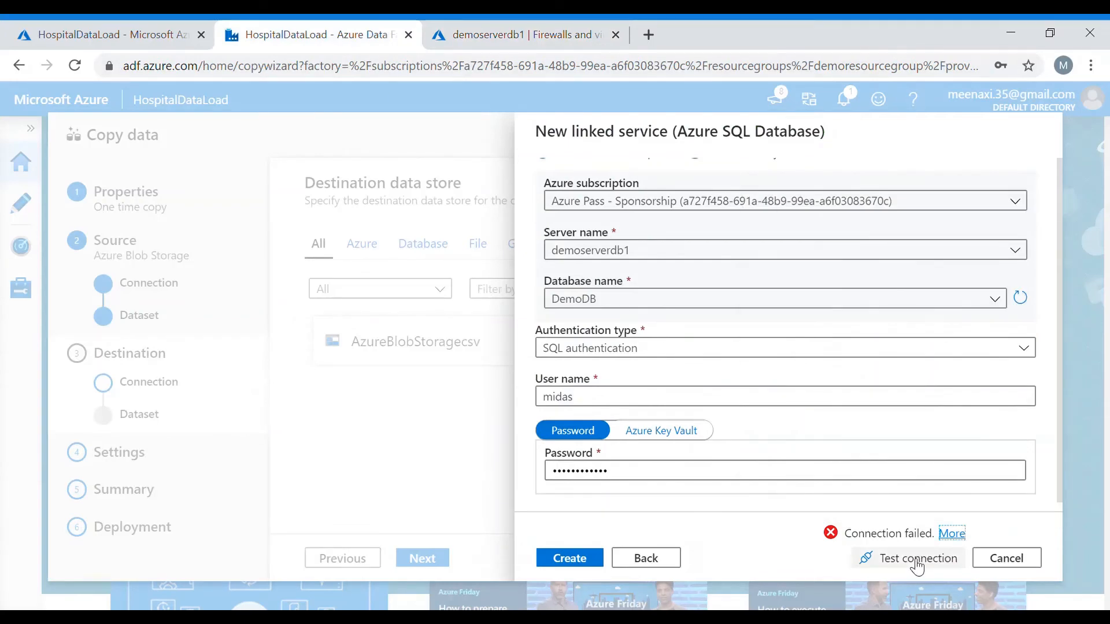
left_click(916, 559)
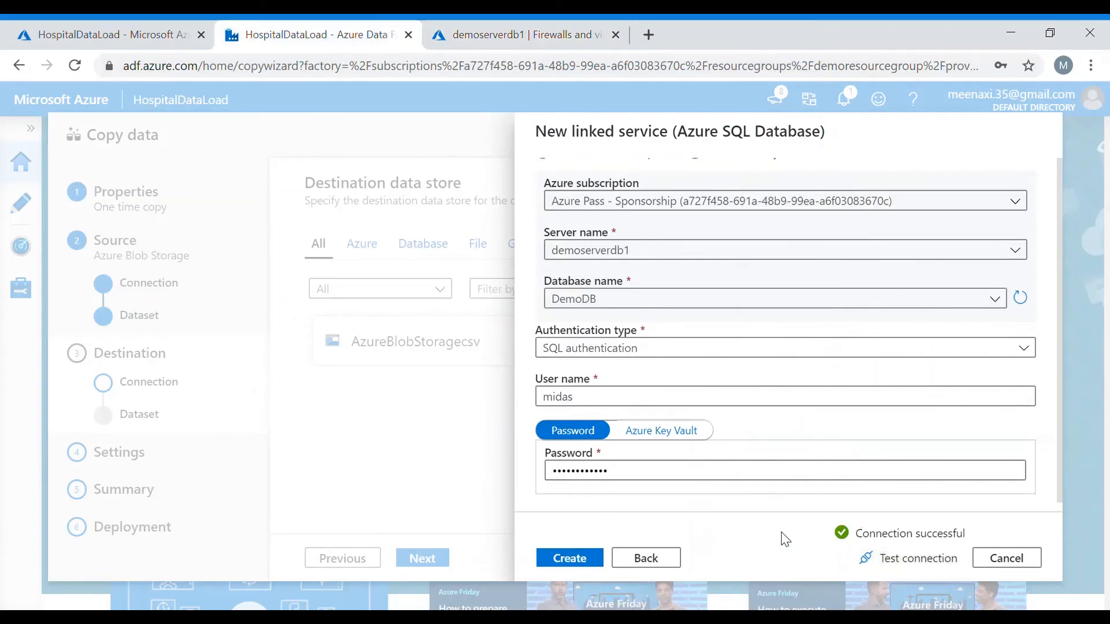
left_click(585, 570)
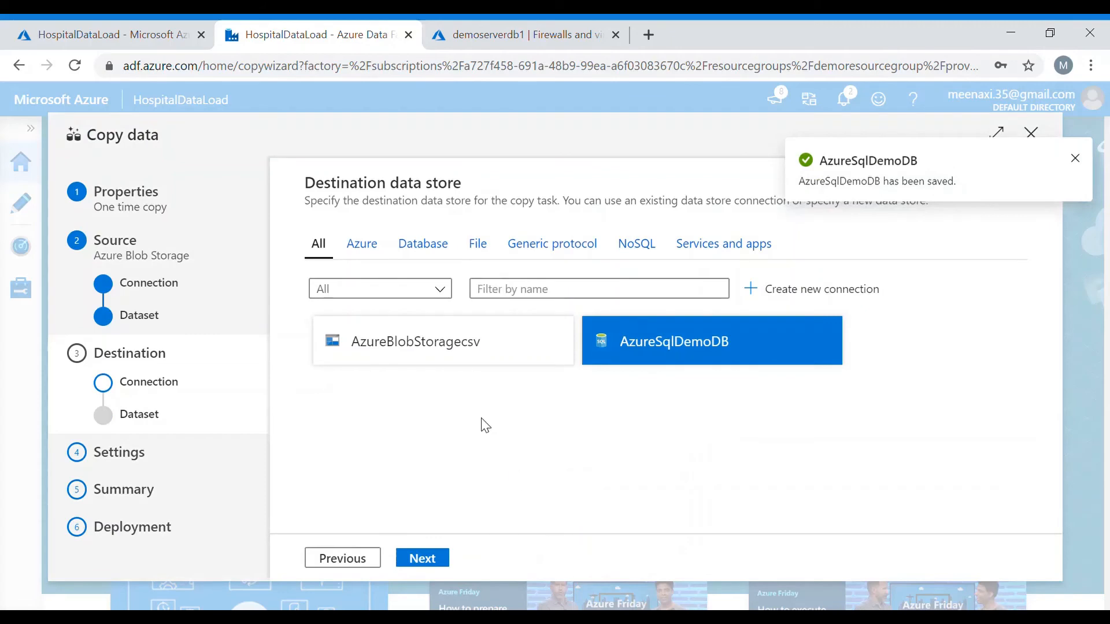
Use AzureSqlDemoDB as the destination, map the blob file to dbo.Hospital and skip column mapping for all tables
left_click(422, 558)
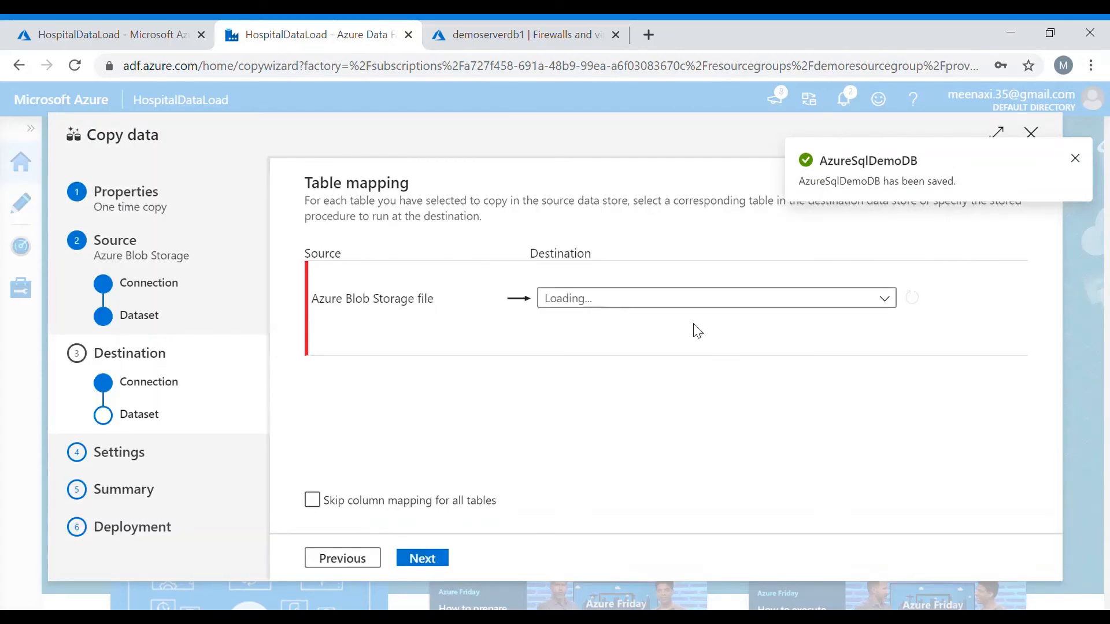
left_click(702, 302)
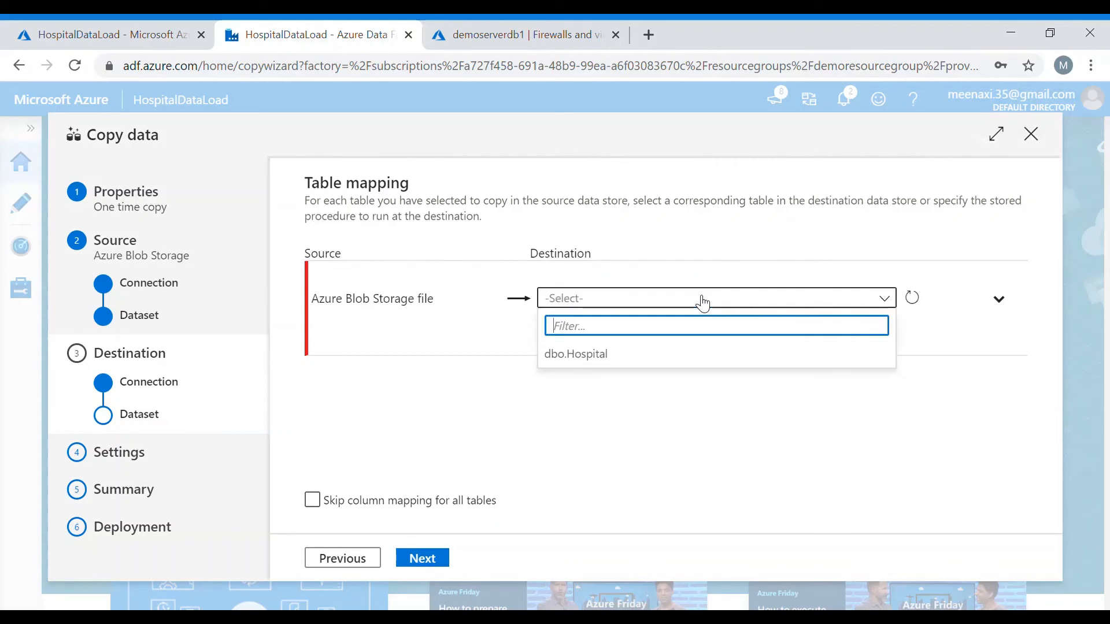
left_click(612, 366)
left_click(315, 504)
left_click(316, 506)
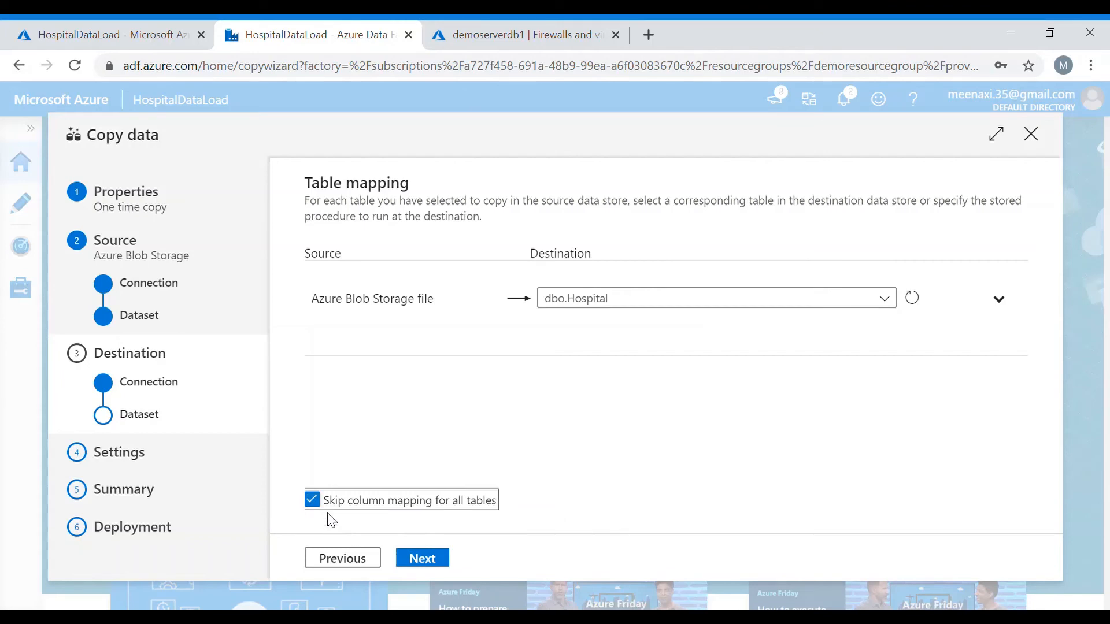
Accept the default sink properties and copy settings, and deploy the CopyHospitalData pipeline from the summary
left_click(422, 559)
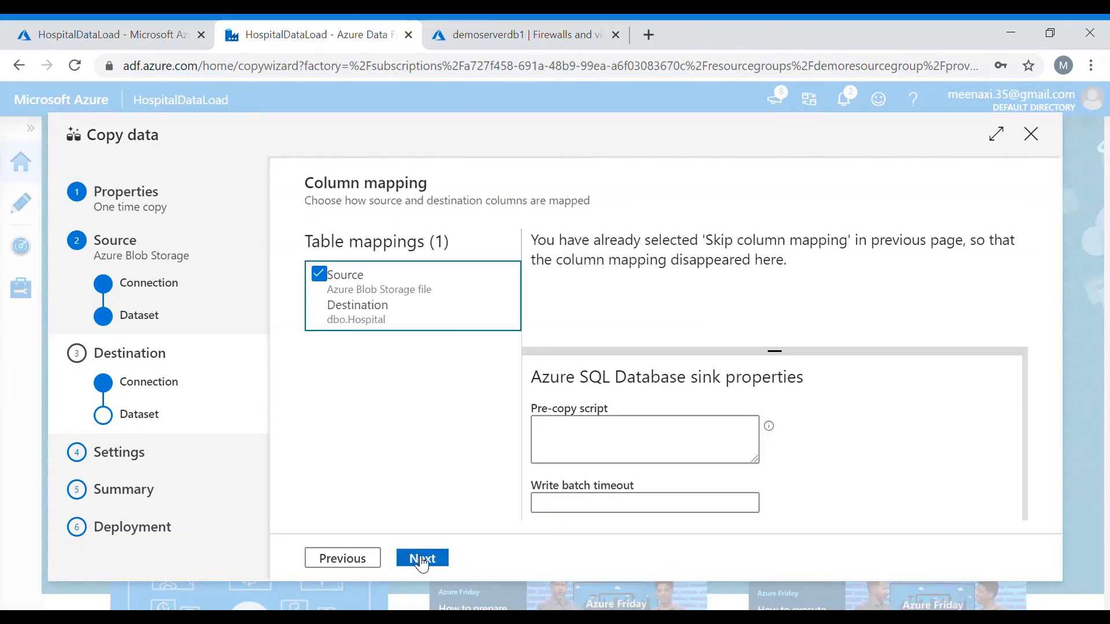
left_click(422, 559)
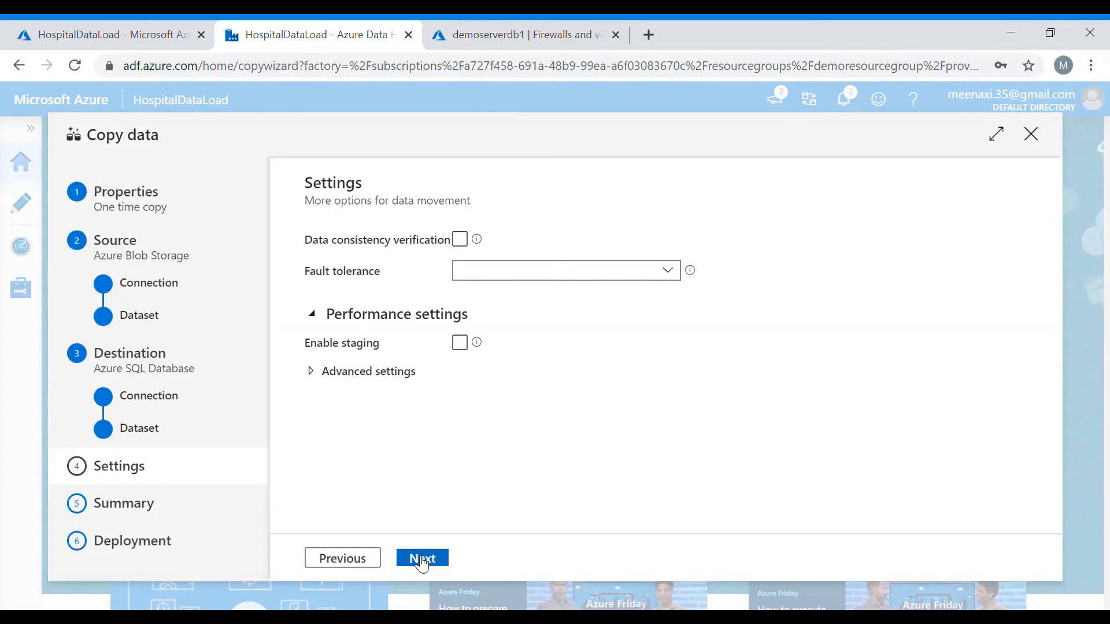
left_click(423, 559)
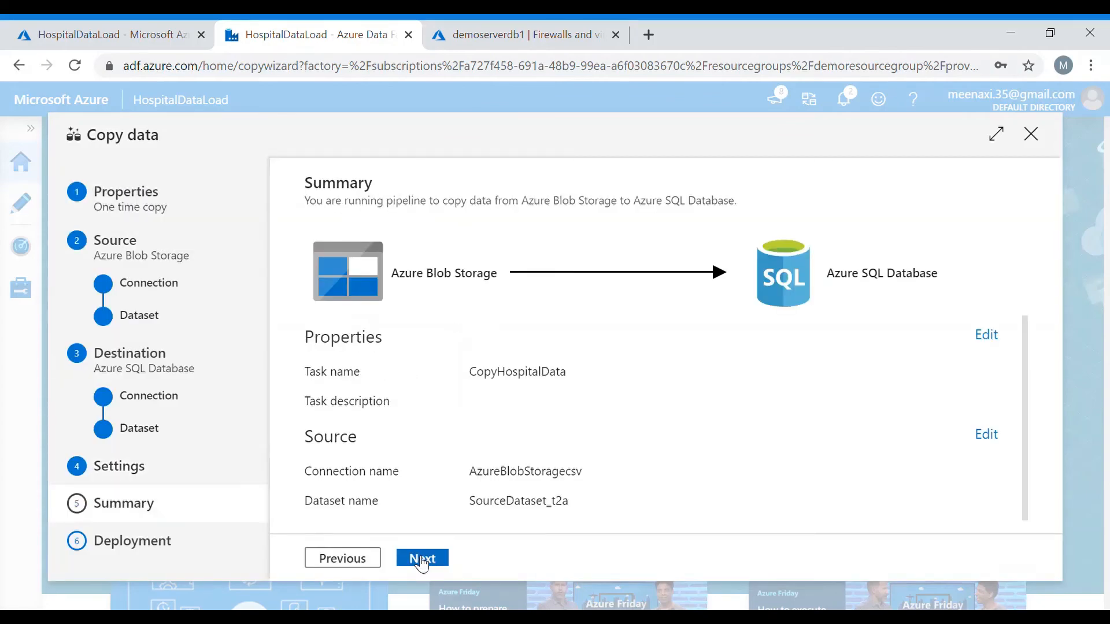
left_click(422, 559)
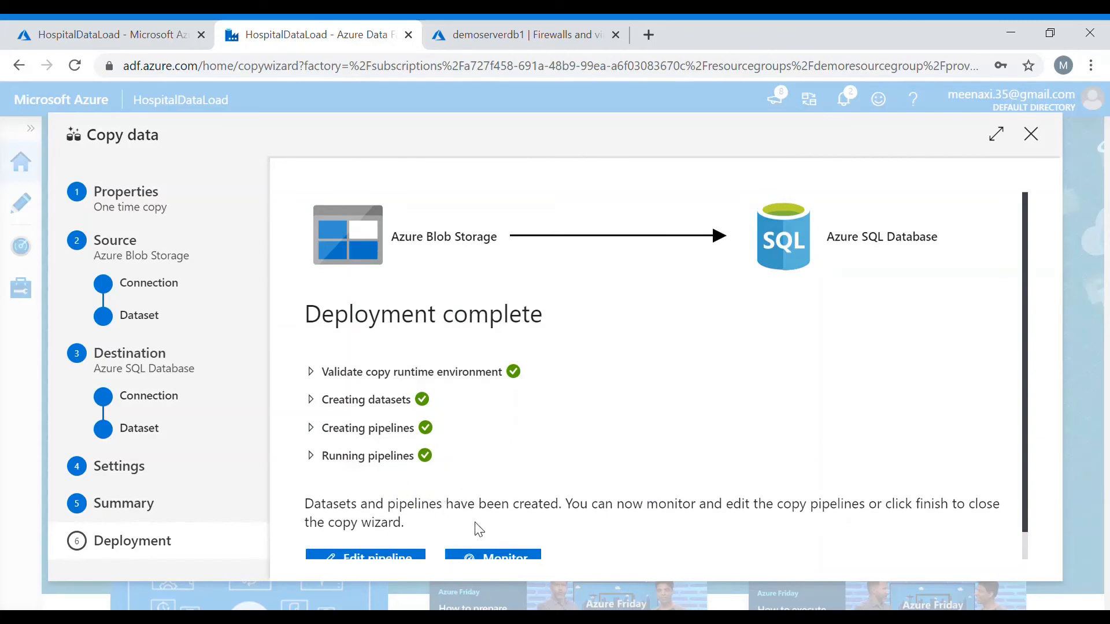
Open monitoring for the deployed pipeline and refresh the pipeline runs to check the CopyHospitalData run status
scroll(479, 529, "down", 1)
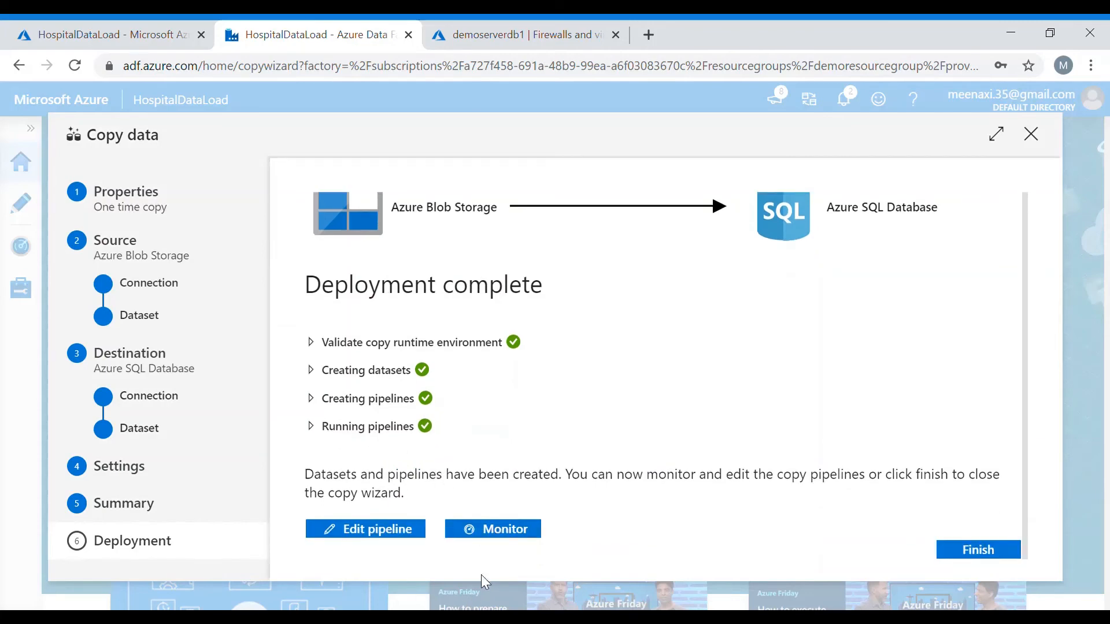
left_click(513, 535)
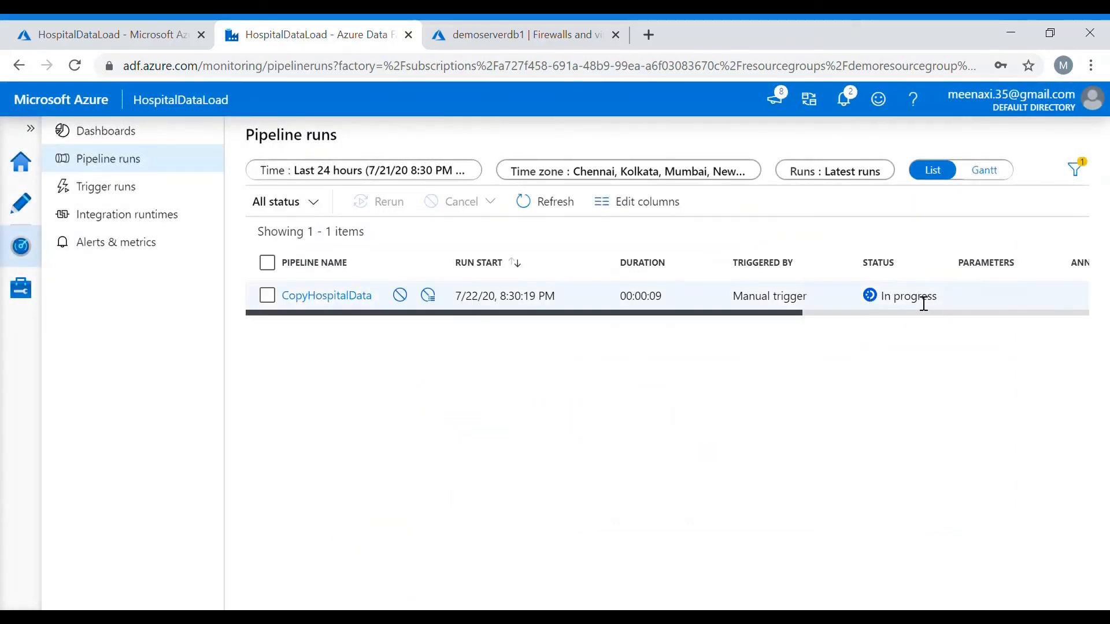
left_click(547, 214)
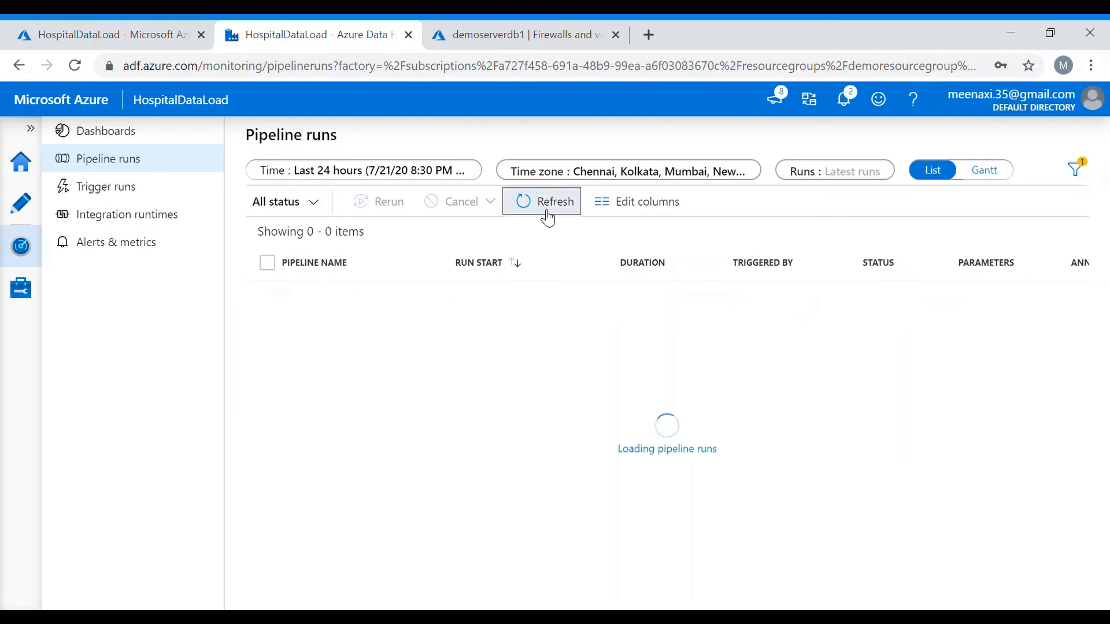
left_click(547, 217)
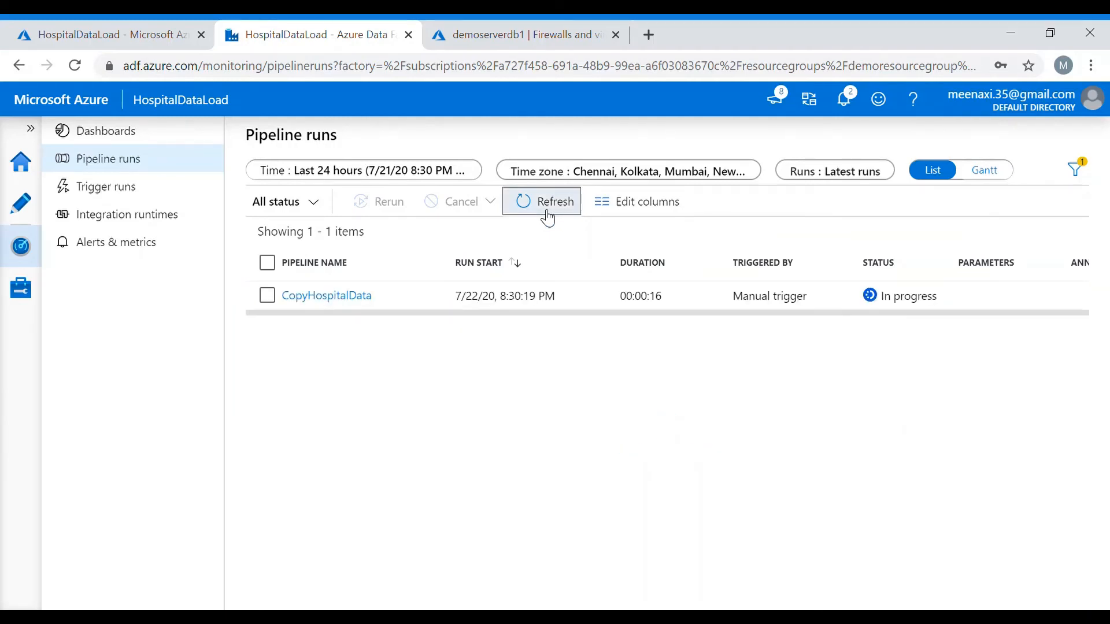
left_click(547, 217)
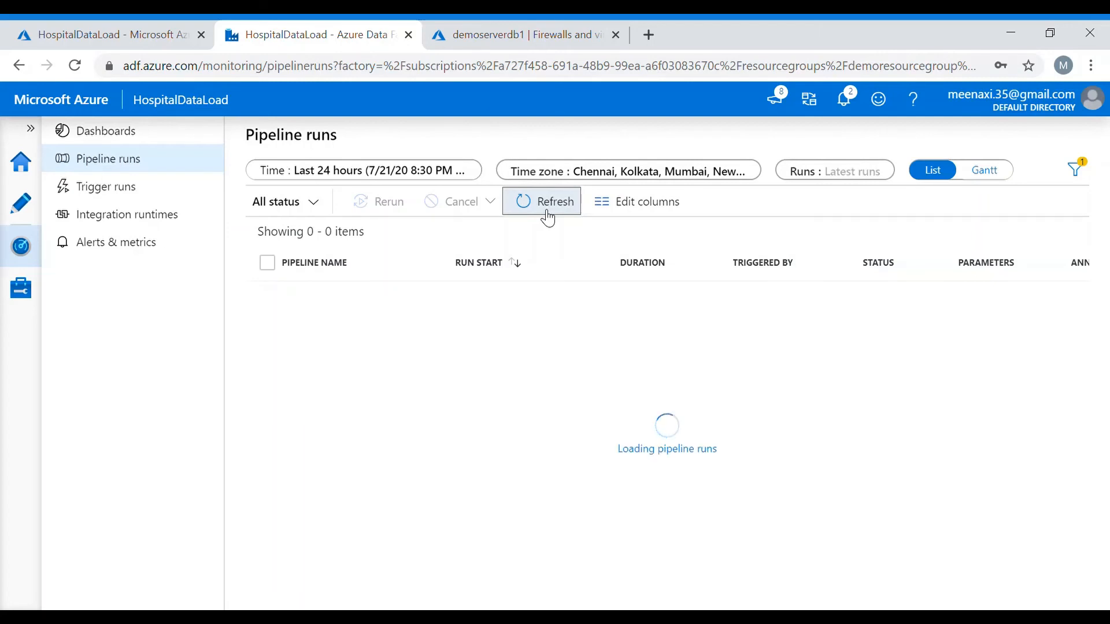
left_click(547, 217)
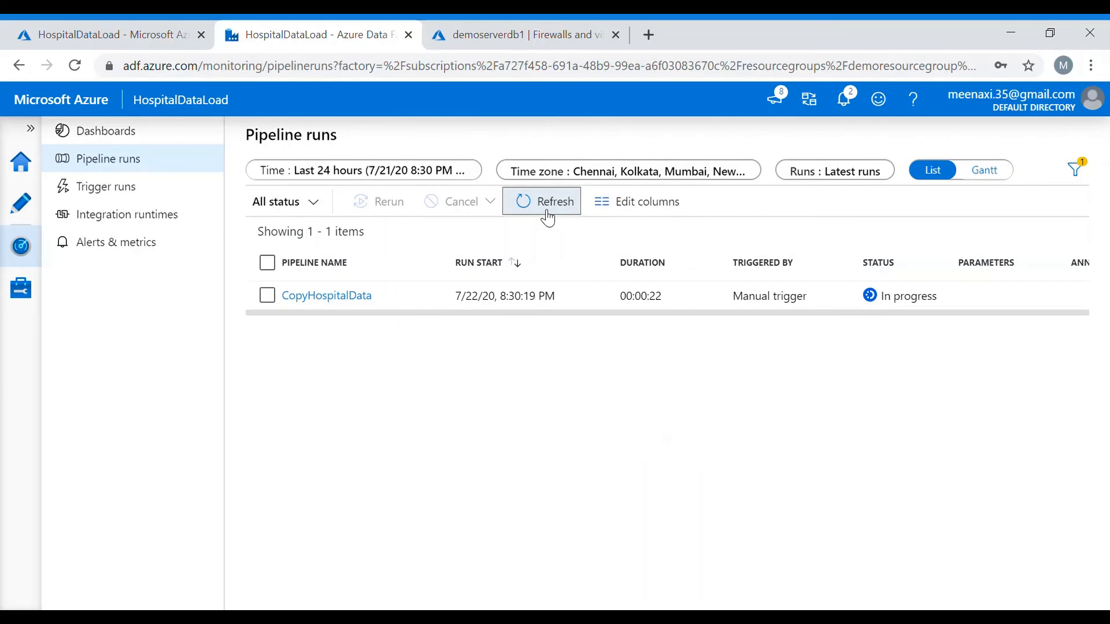
left_click(548, 217)
left_click(547, 217)
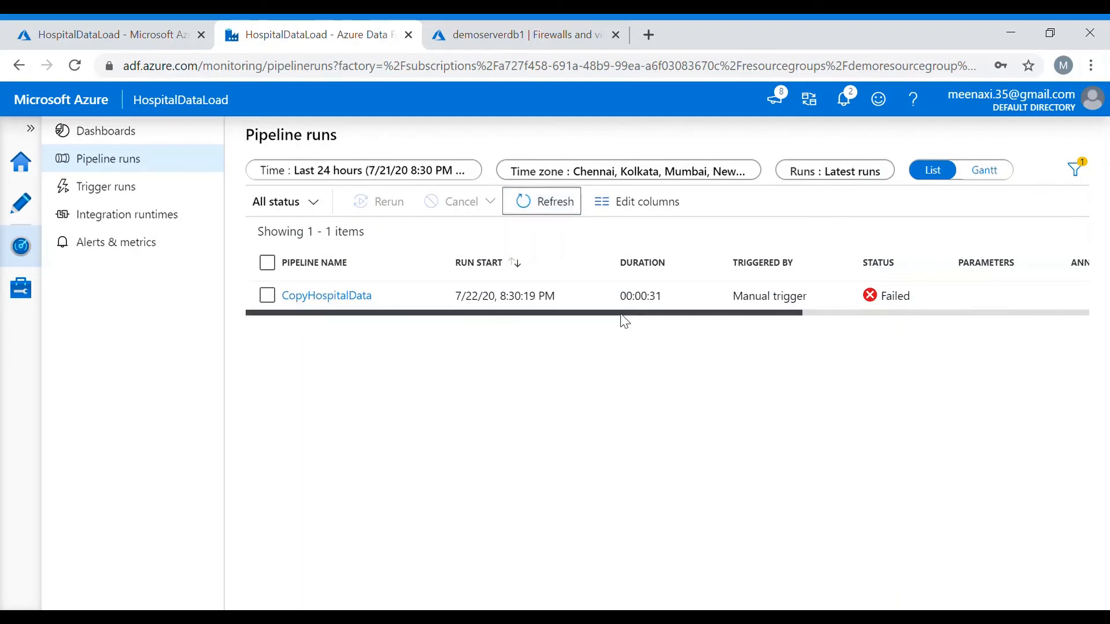
Open the error details of the CopyHospitalData run
left_click_drag(624, 322, 942, 302)
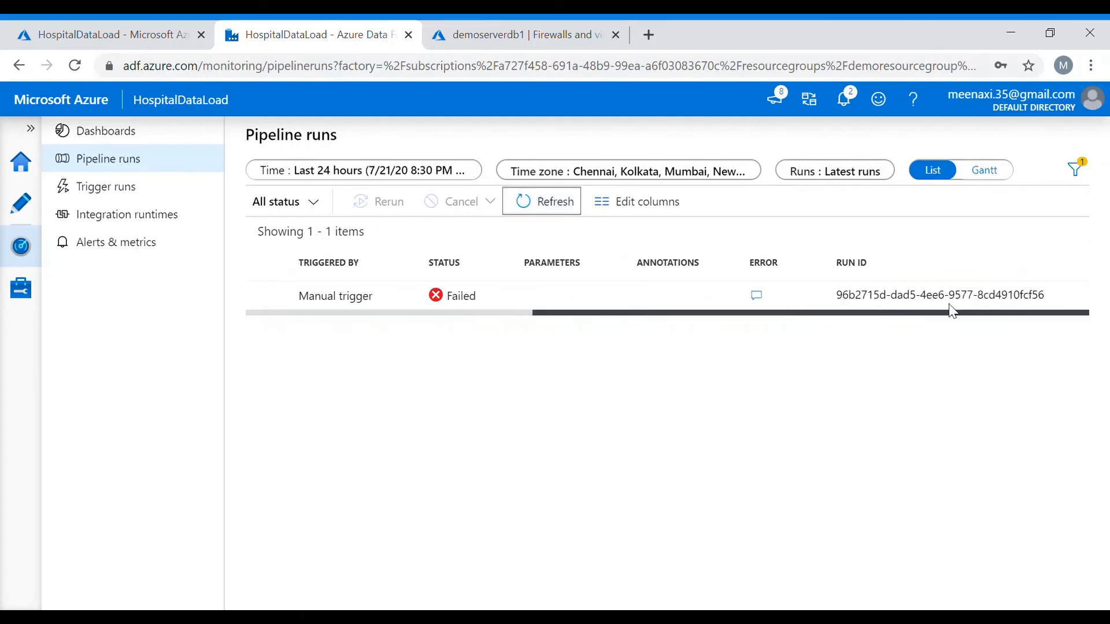
left_click(758, 298)
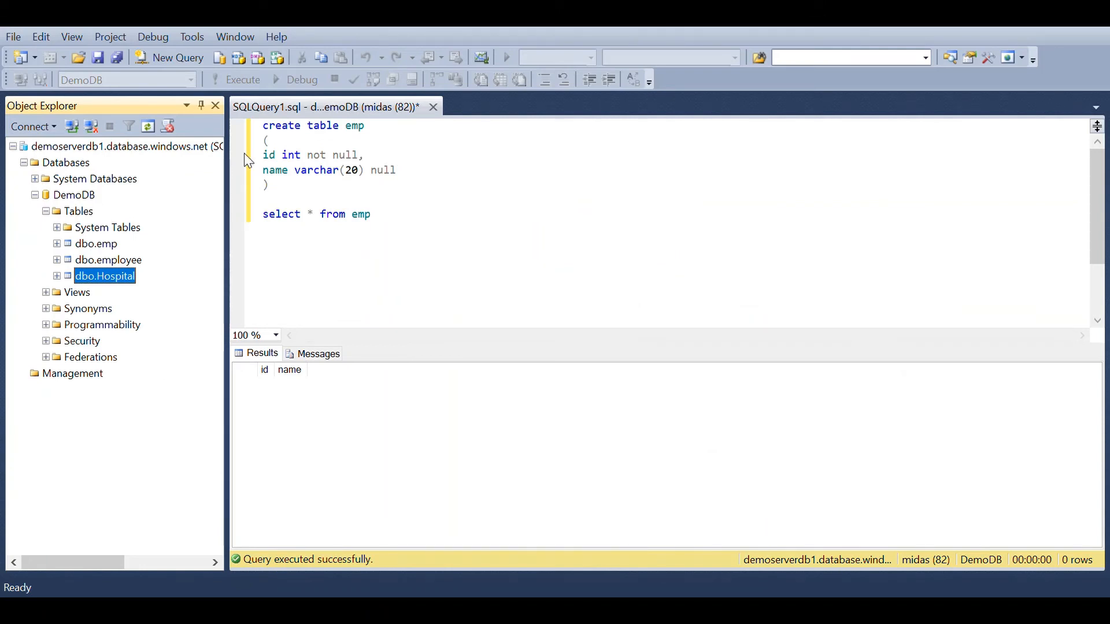
In SQL Server Management Studio, expand the columns of dbo.Hospital and generate the table's drop-and-create script
left_click(56, 277)
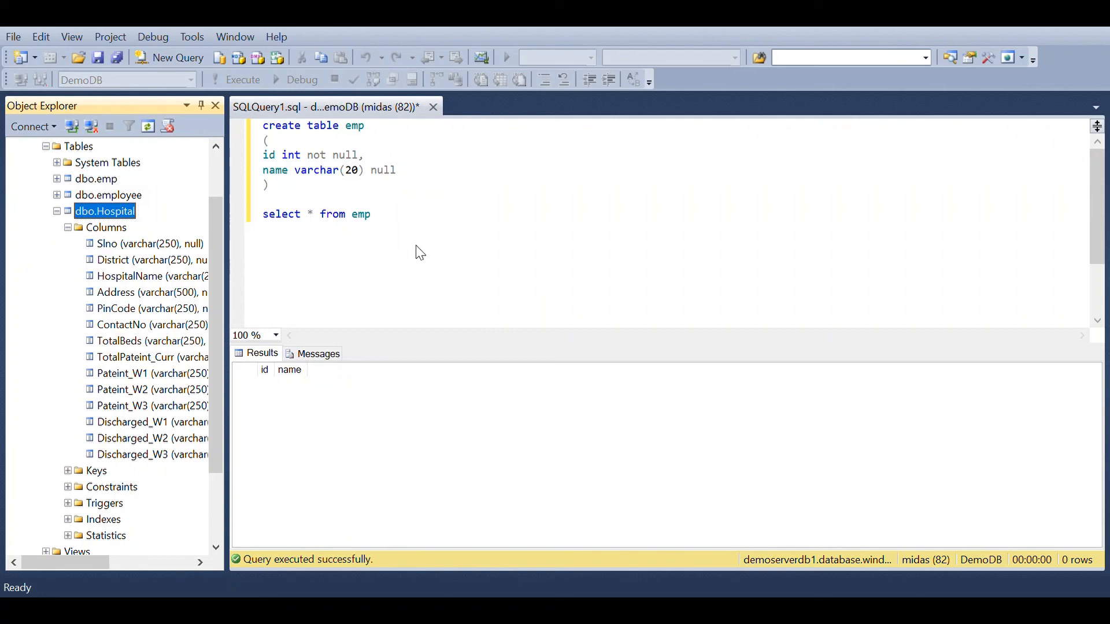
key("ctrl+n")
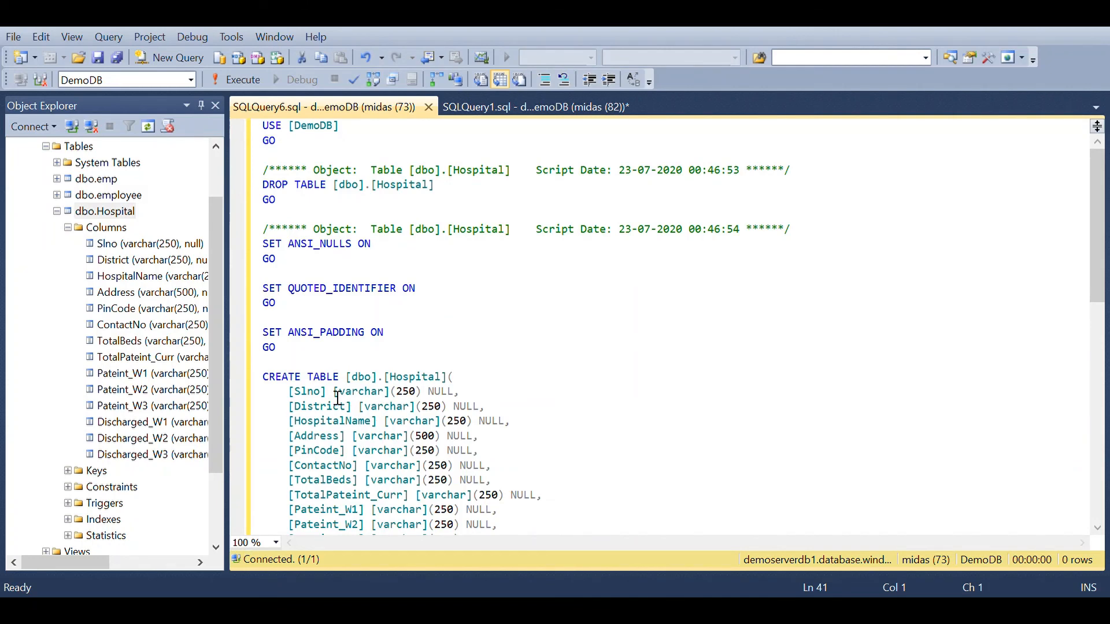
Rename the first column to SlNo in the Hospital table script and execute the script on DemoDB
left_click(314, 398)
key("BackSpace")
type("N")
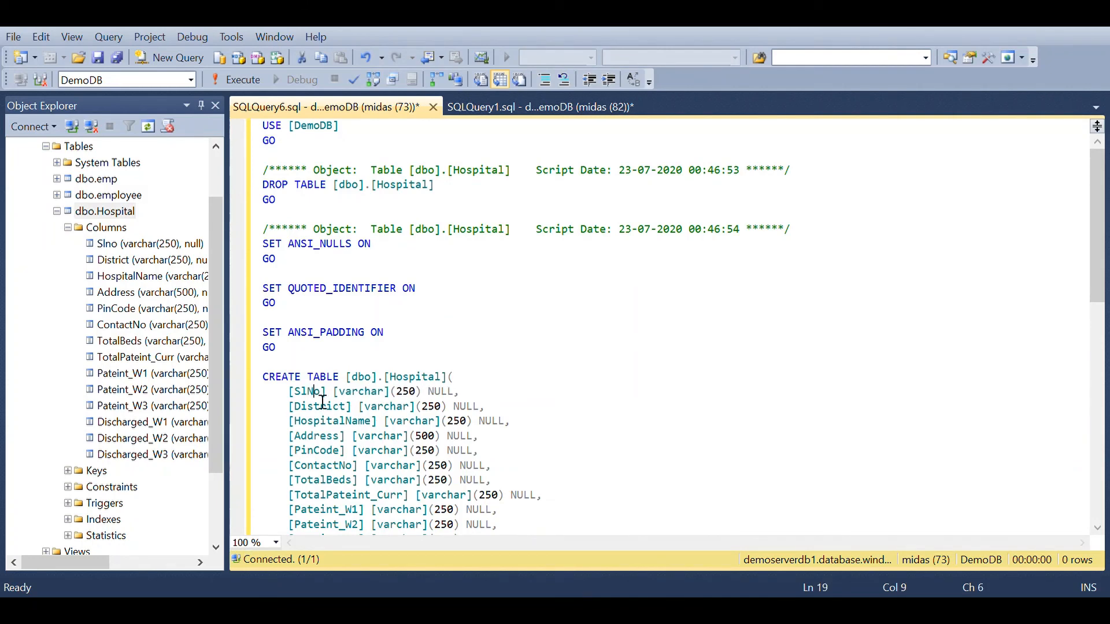
left_click(243, 77)
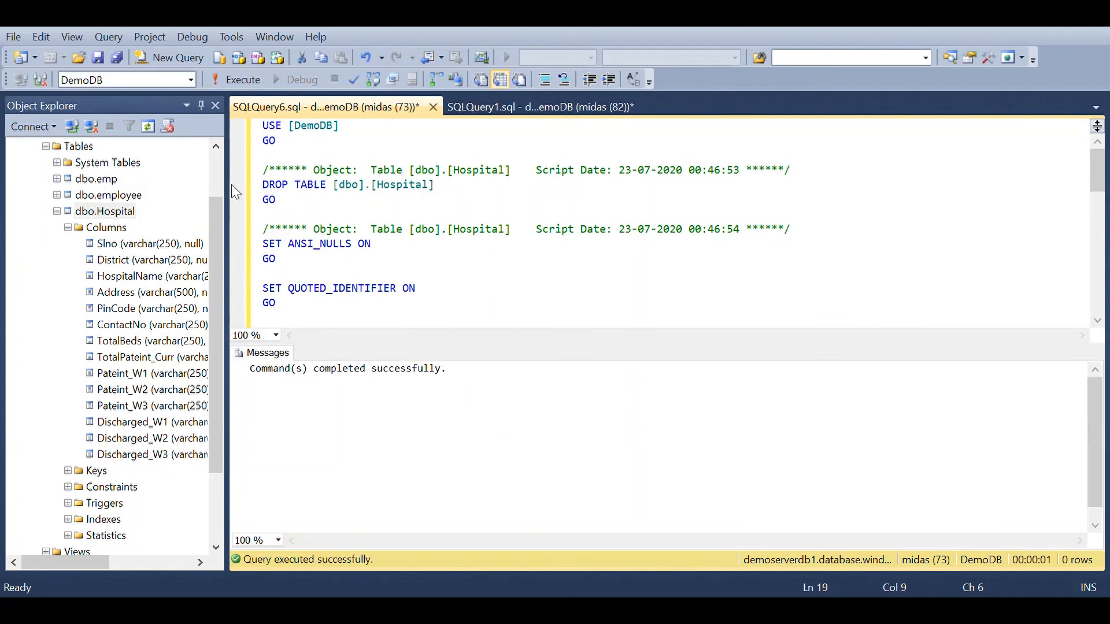
Refresh the column list of the dbo.Hospital table in the object tree
left_click(106, 231)
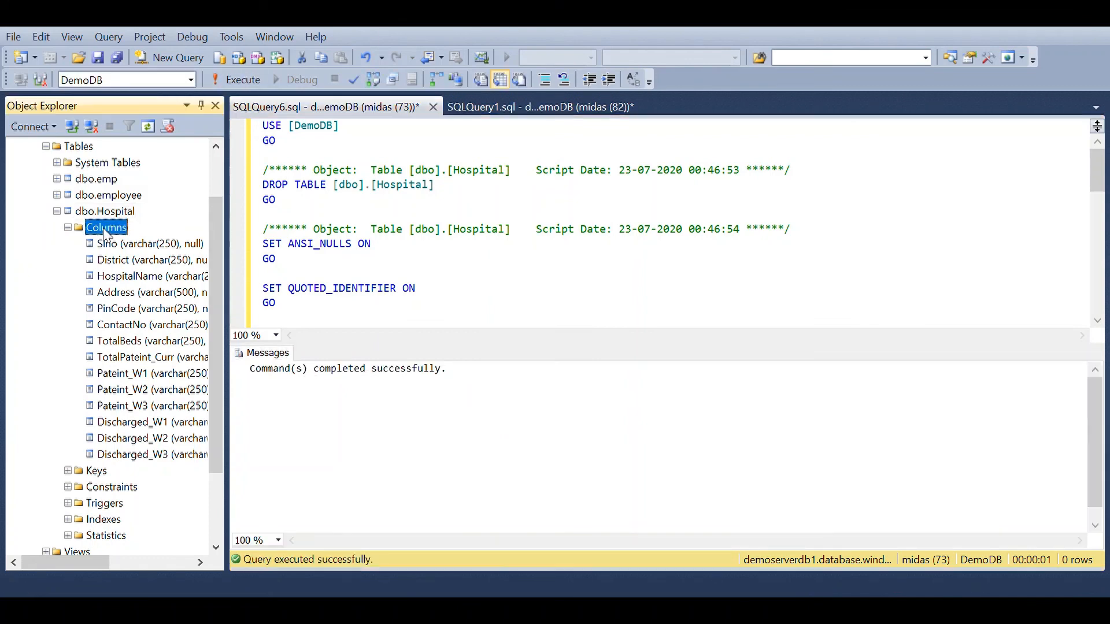
key("F5")
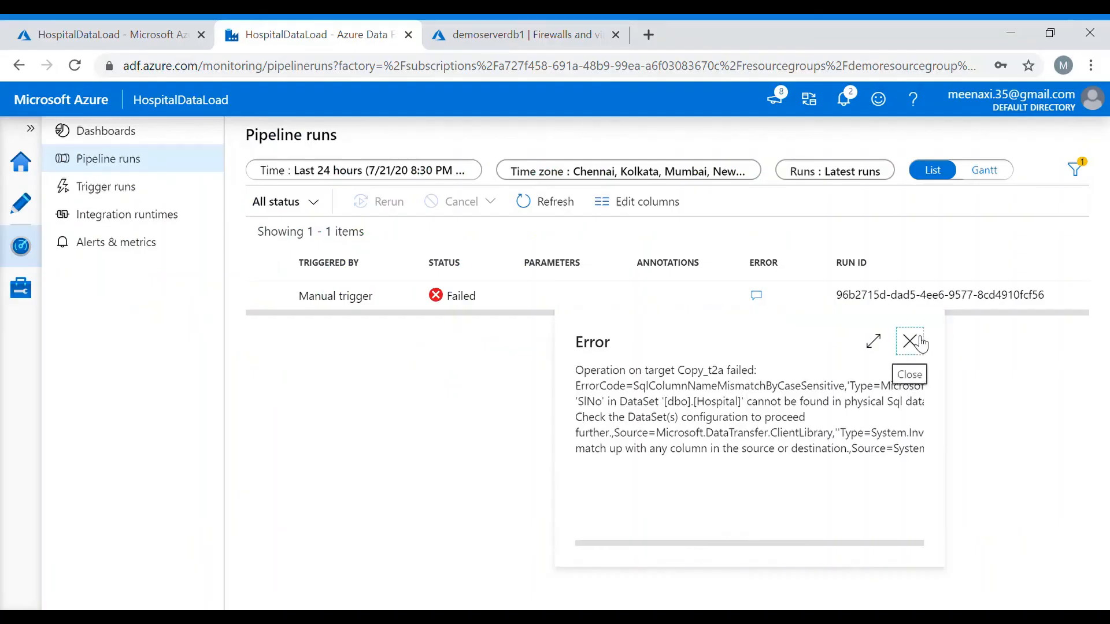
Switch to Azure Data Factory, close the failed run's error details, and open the CopyHospitalData pipeline for authoring
left_click(913, 340)
left_click(21, 203)
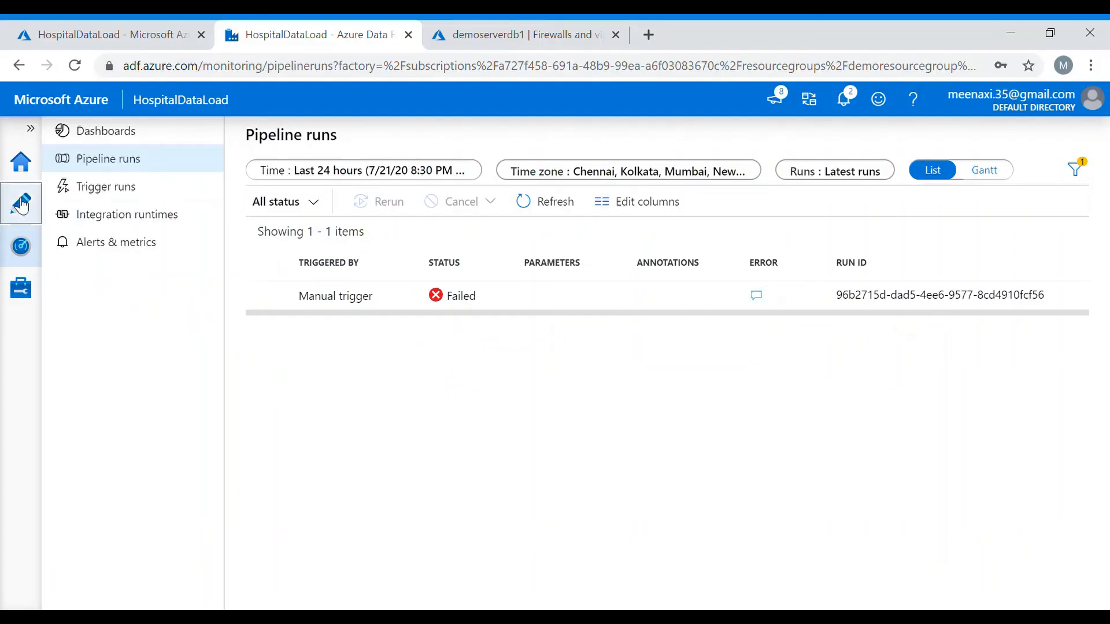
left_click(82, 231)
left_click(151, 272)
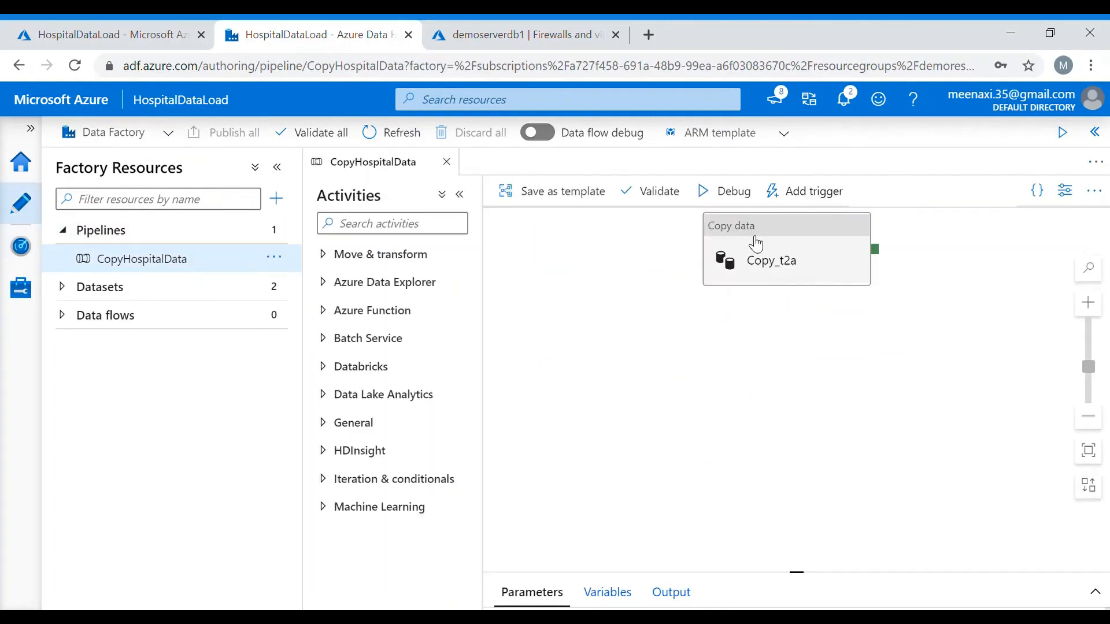
Open DestinationDataset_t2a from the sink settings of the Copy_t2a activity and refresh its table list
left_click(801, 239)
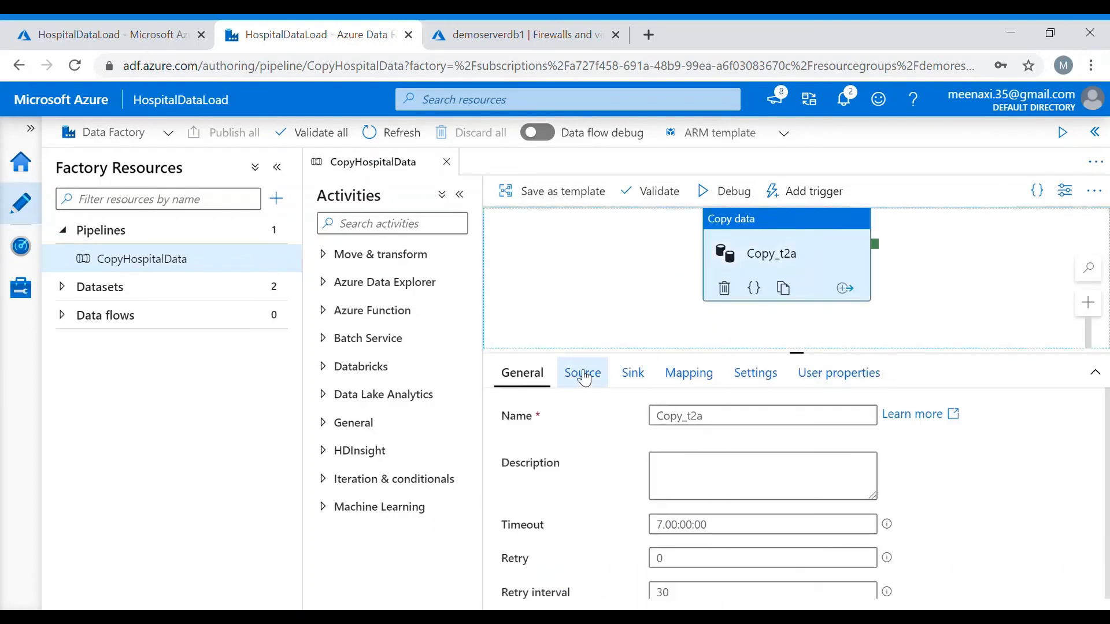
left_click(632, 376)
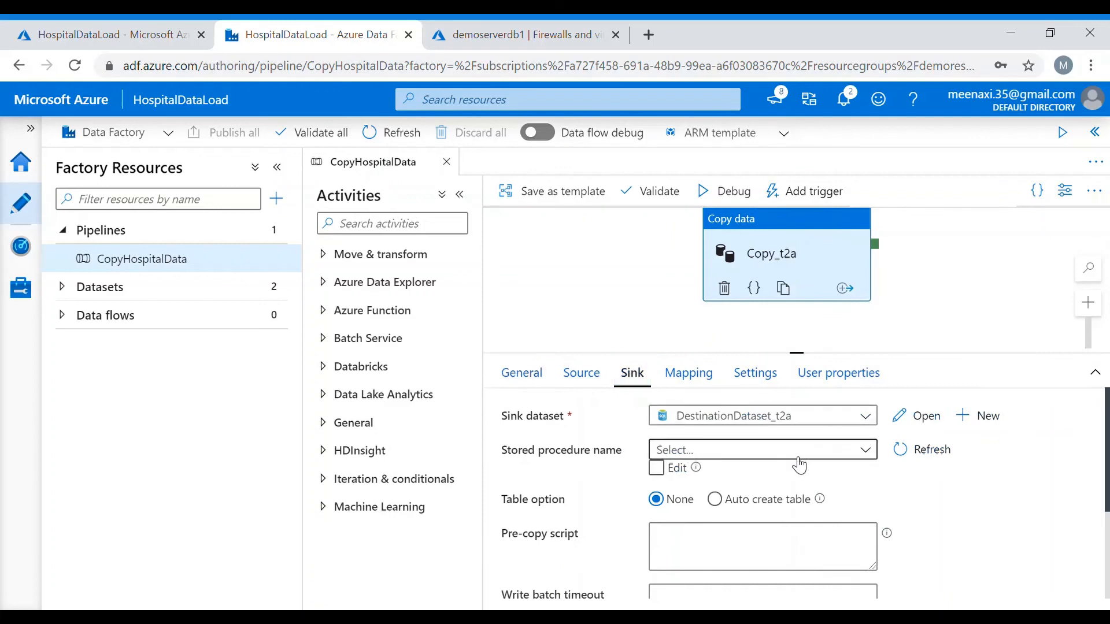
left_click(867, 451)
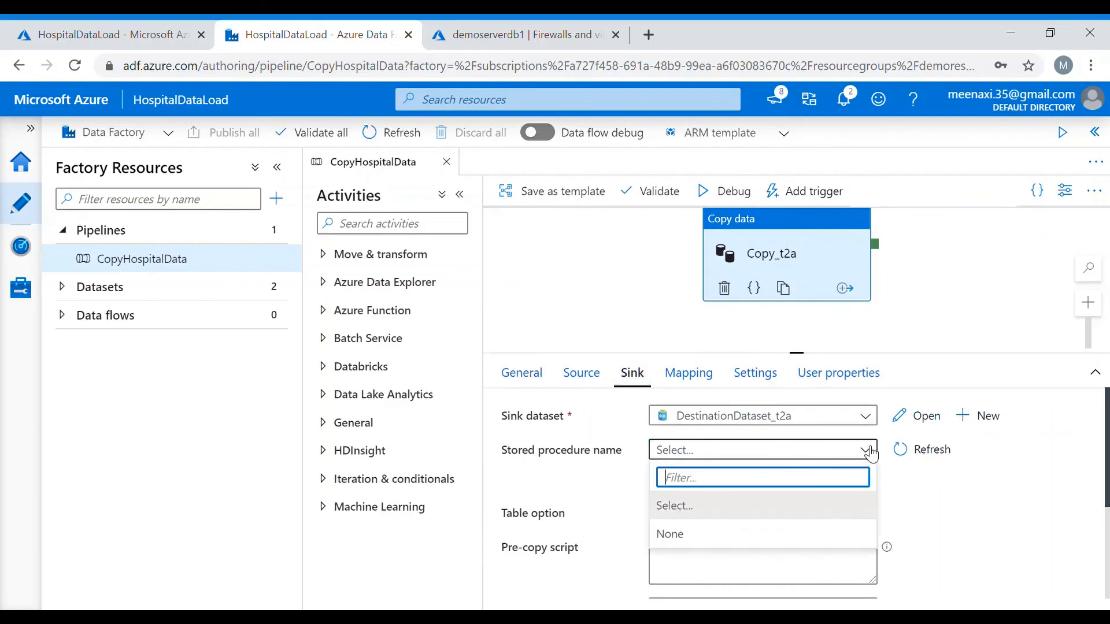
left_click(867, 450)
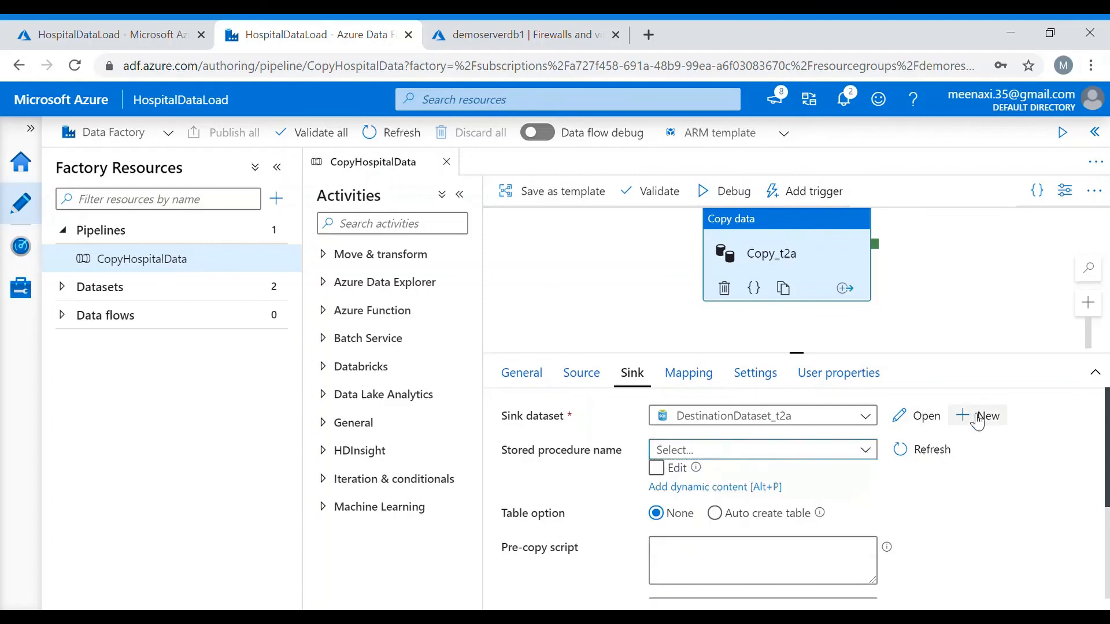
left_click(923, 417)
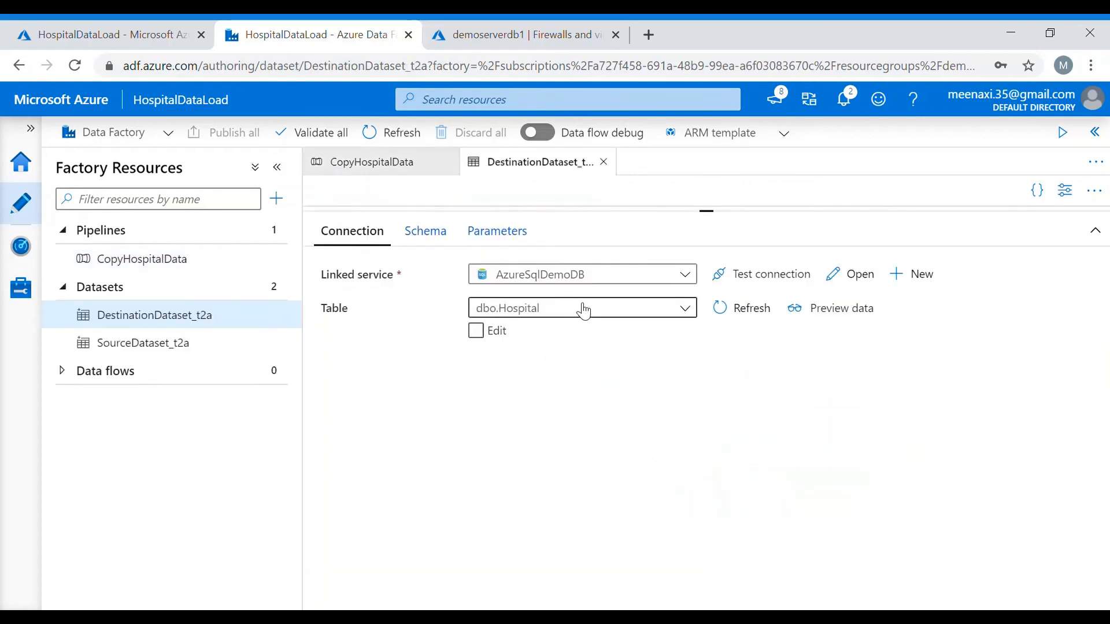
left_click(745, 309)
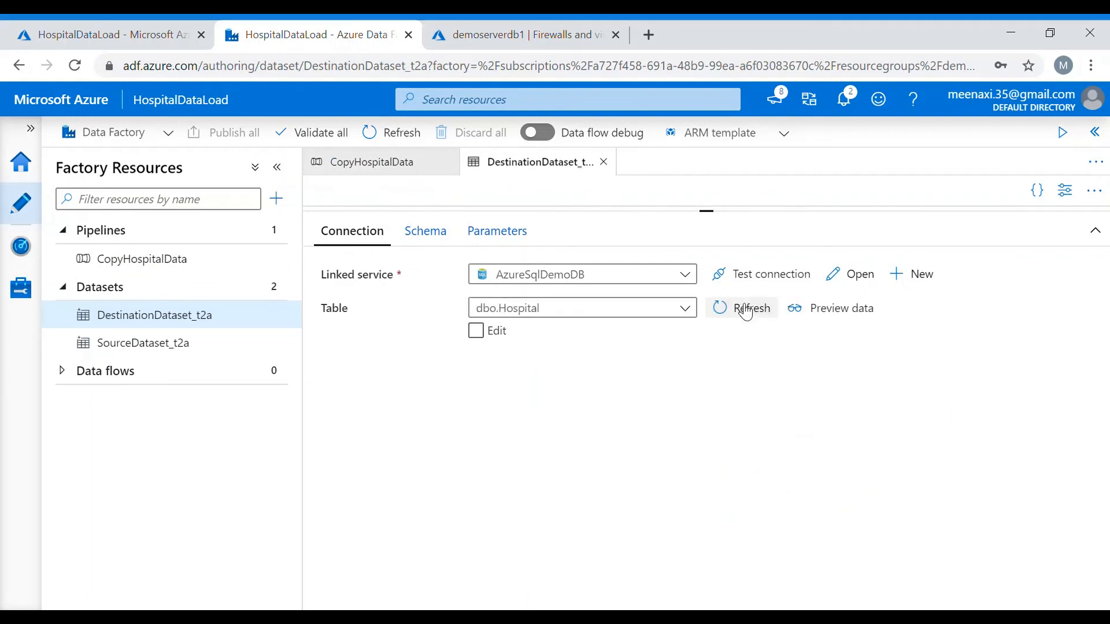
Return to the CopyHospitalData pipeline, validate it, and close the validation output
left_click(384, 169)
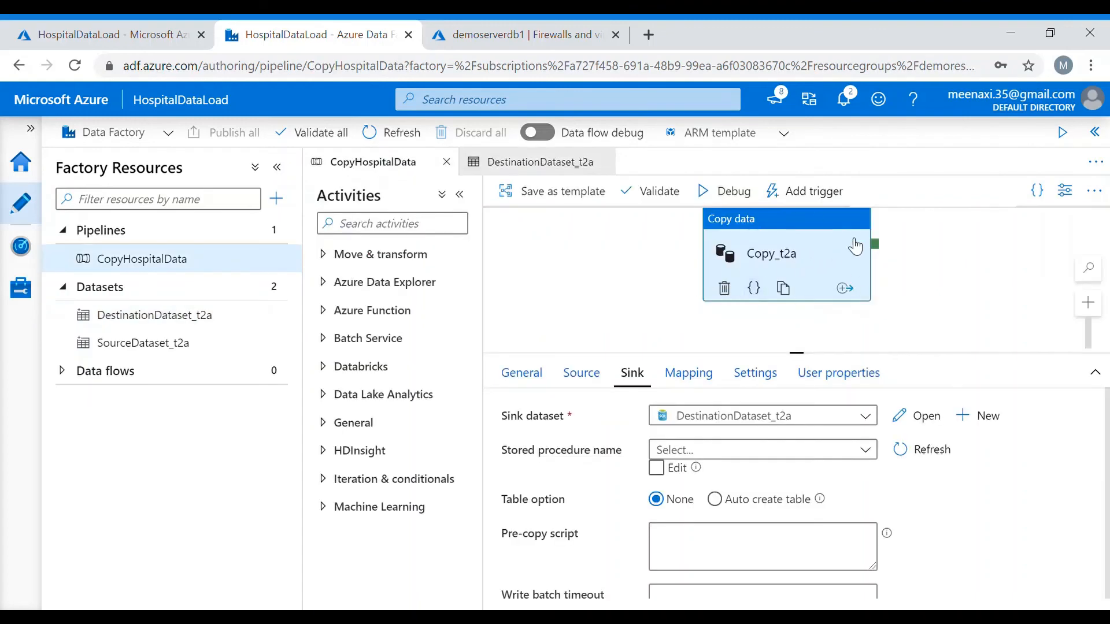
left_click(653, 197)
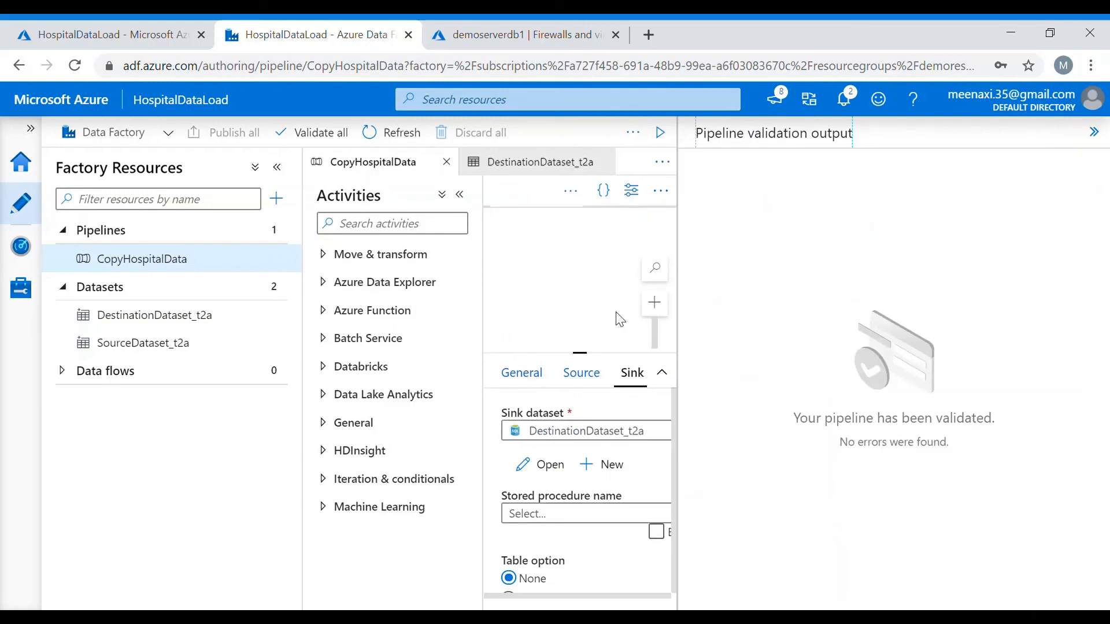
left_click(601, 265)
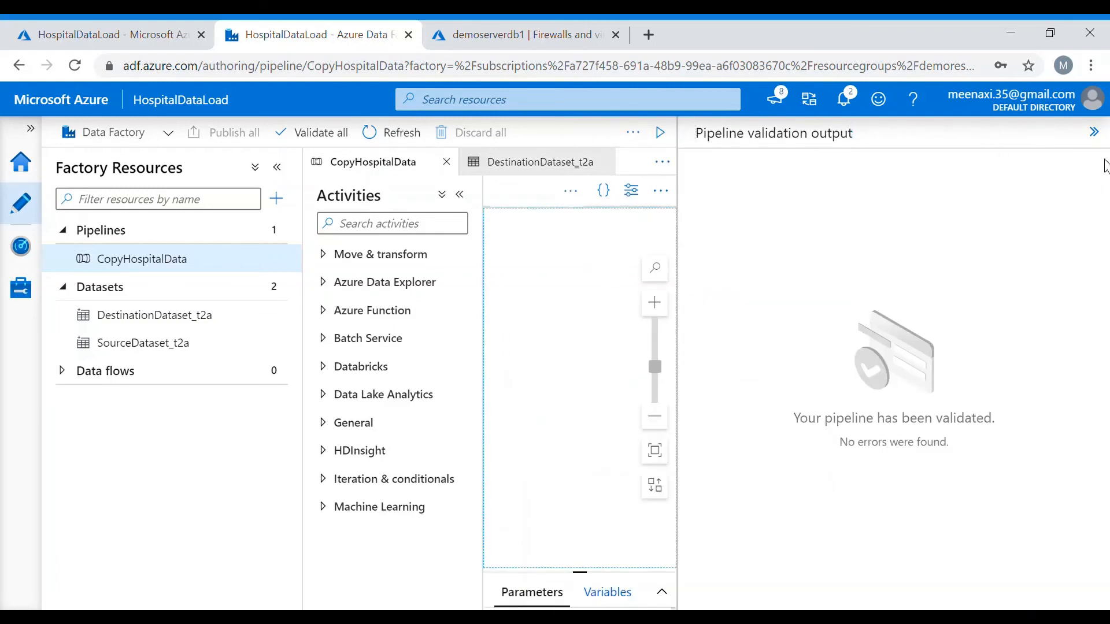
left_click(1093, 132)
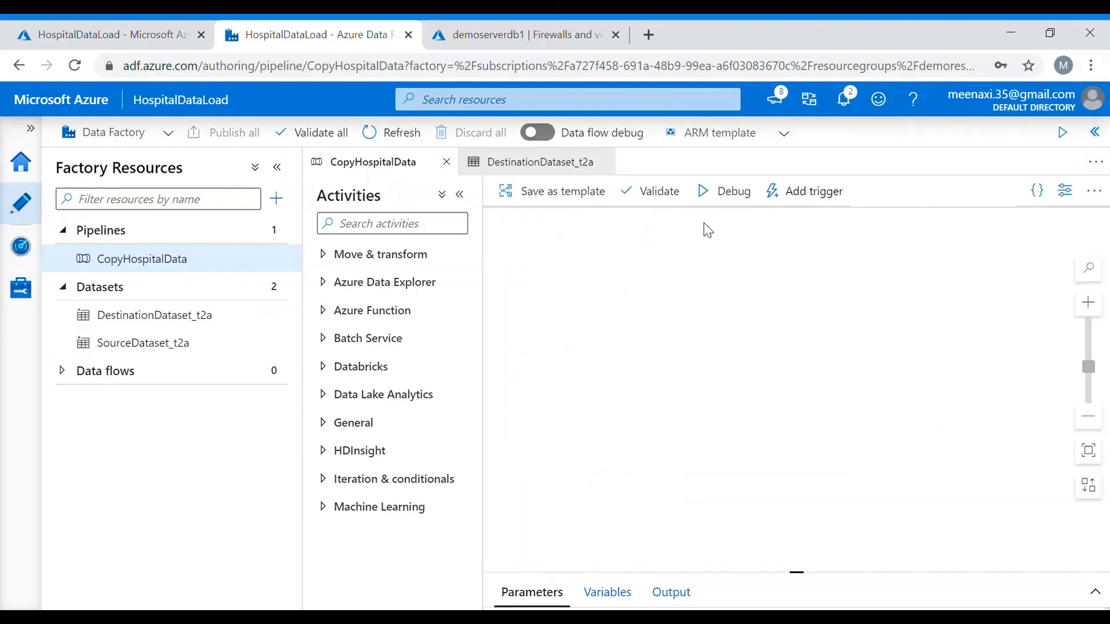
Start a debug run of the CopyHospitalData pipeline and check the Copy_t2a activity's status in the run output
left_click(727, 192)
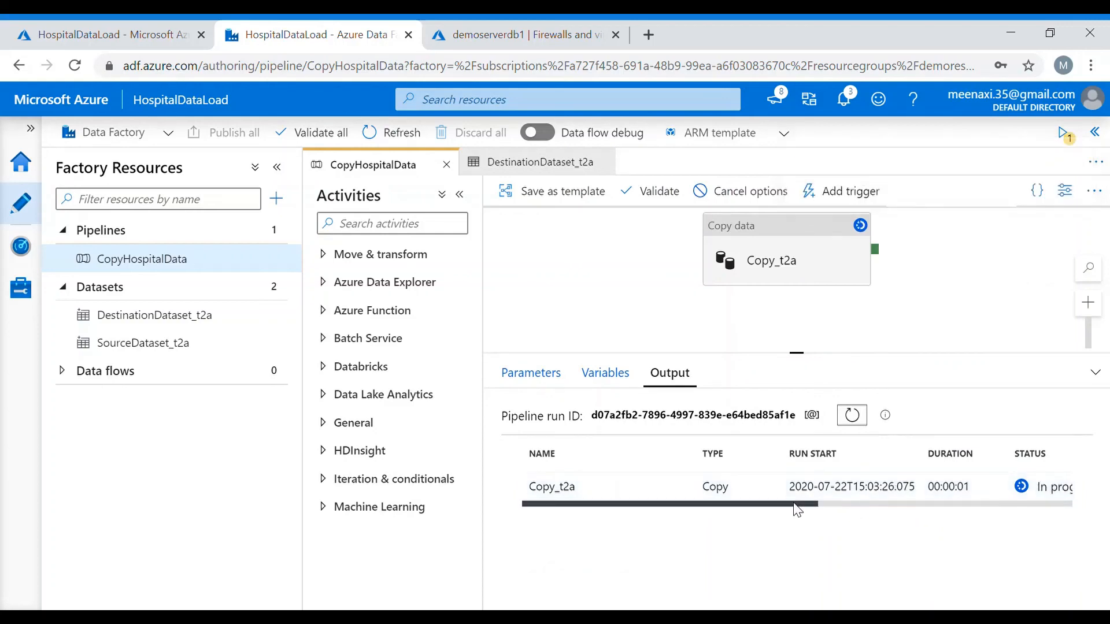
left_click_drag(796, 509, 890, 508)
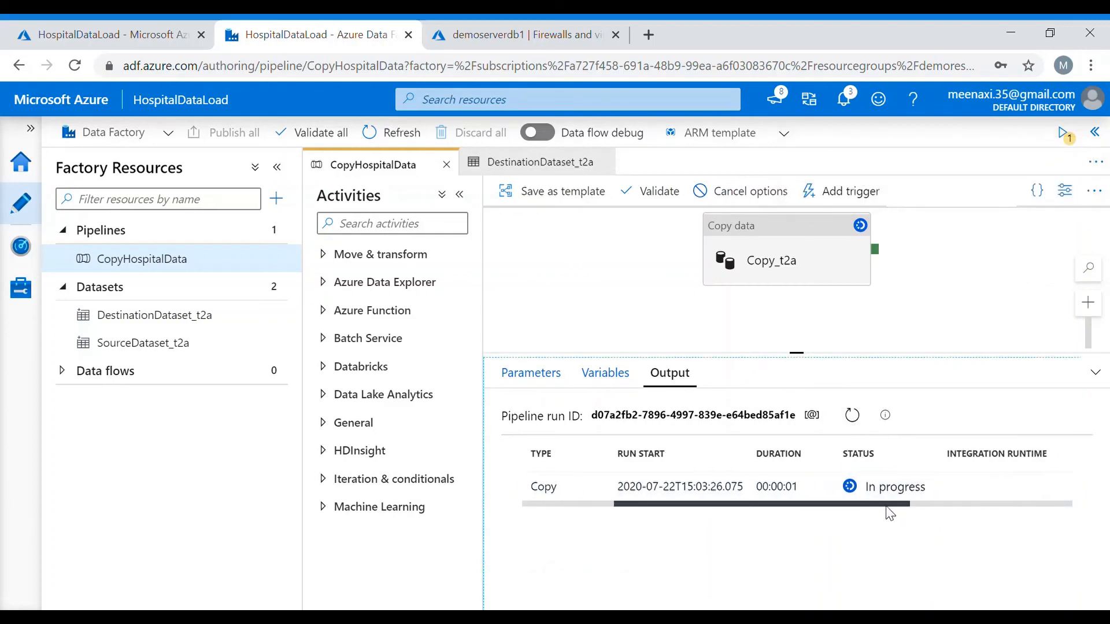
left_click(865, 426)
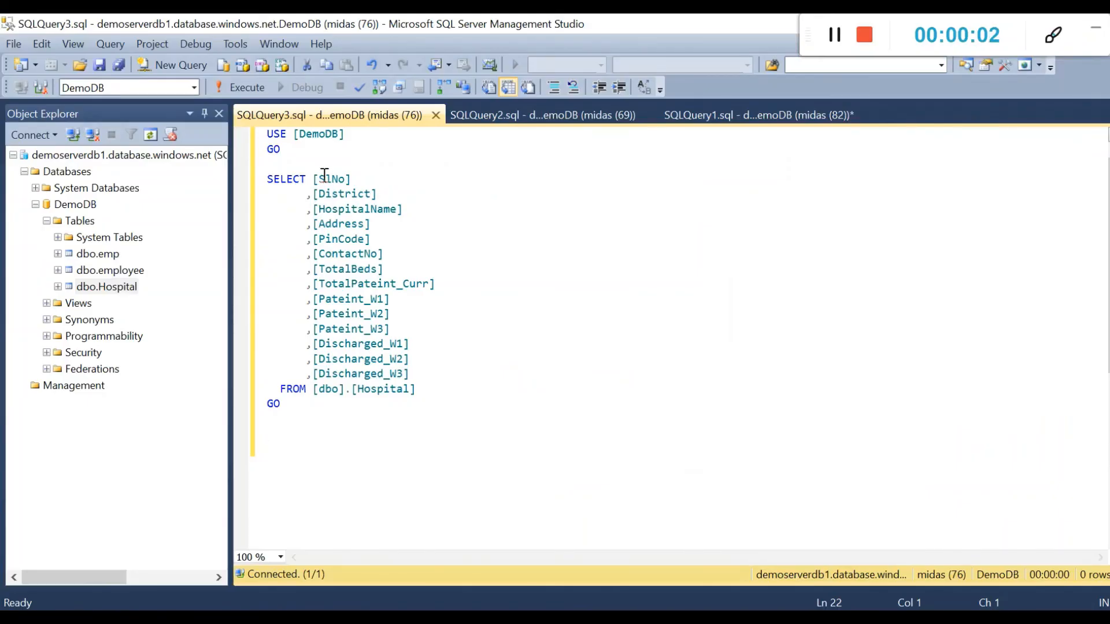
In SQL Server Management Studio, execute the SELECT query on dbo.Hospital and inspect the returned rows through the Discharged_W3 column
left_click(237, 86)
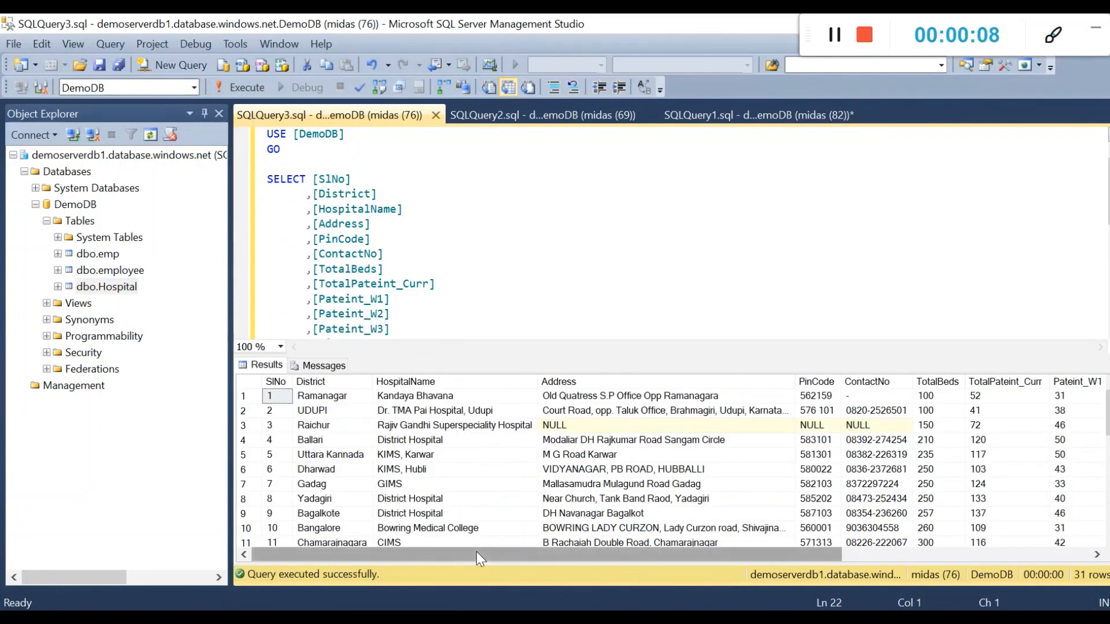
left_click_drag(477, 551, 768, 543)
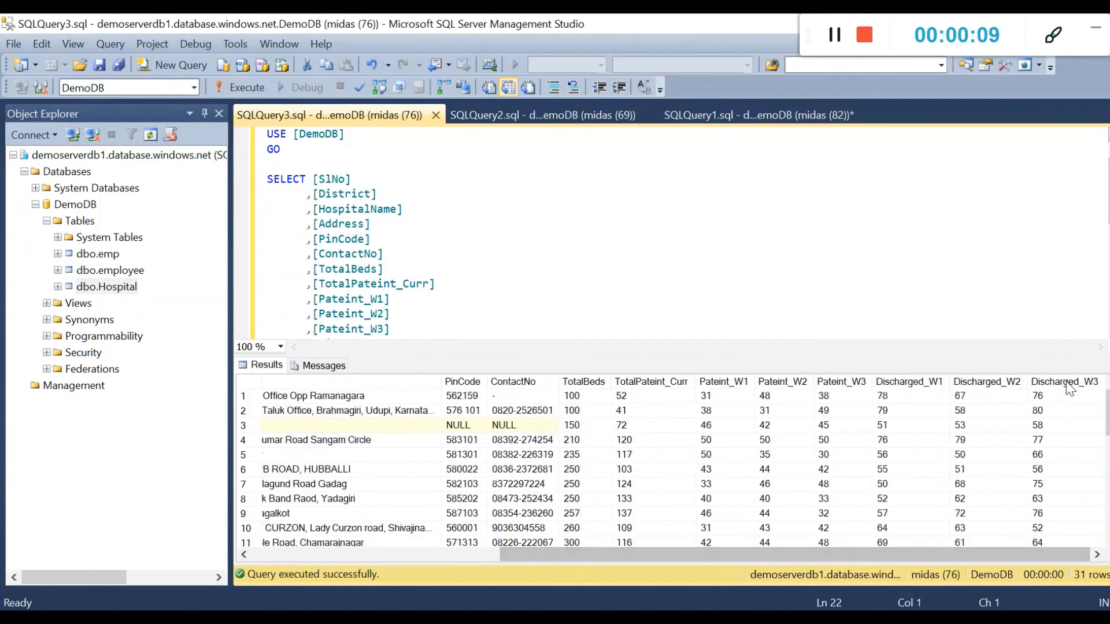